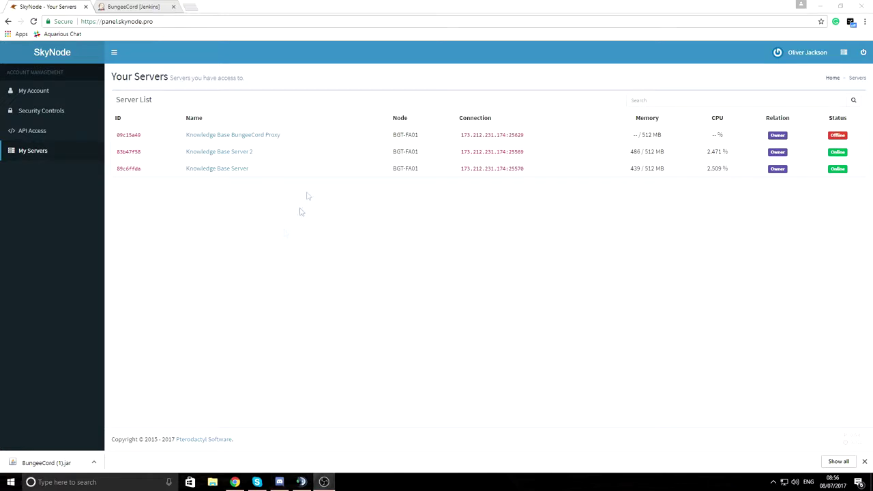
Step: Highlight the BungeeCord Proxy, Server 2 and Server names in the SkyNode server list
left_click_drag(304, 135, 176, 133)
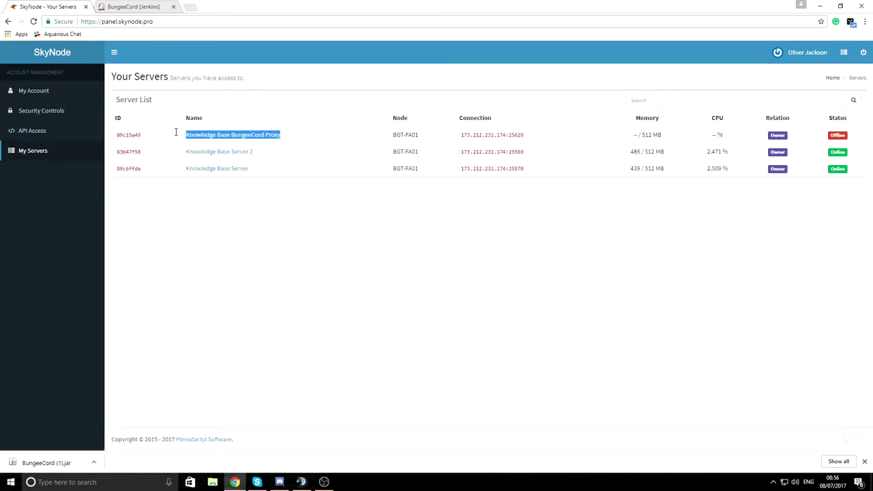
left_click_drag(307, 130, 181, 131)
left_click_drag(257, 153, 168, 150)
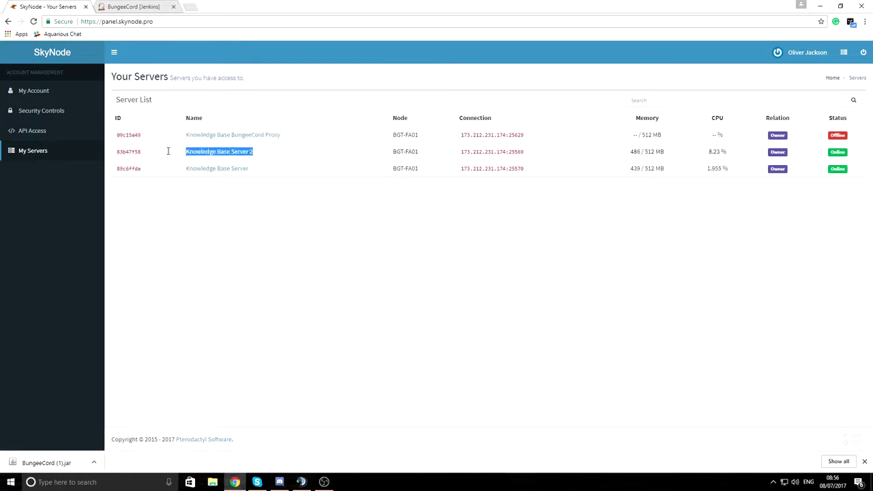
left_click_drag(267, 169, 178, 166)
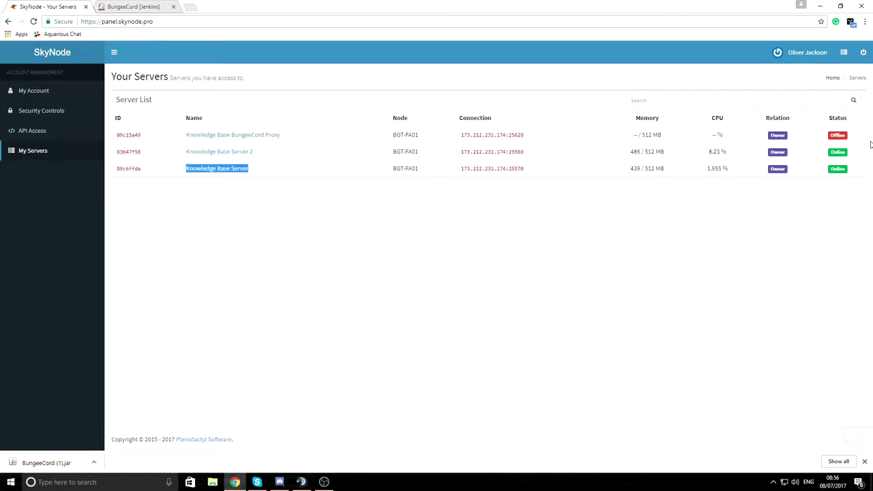
Step: Search the web for bungeecord and open the SpigotMC BungeeCord wiki
left_click(151, 7)
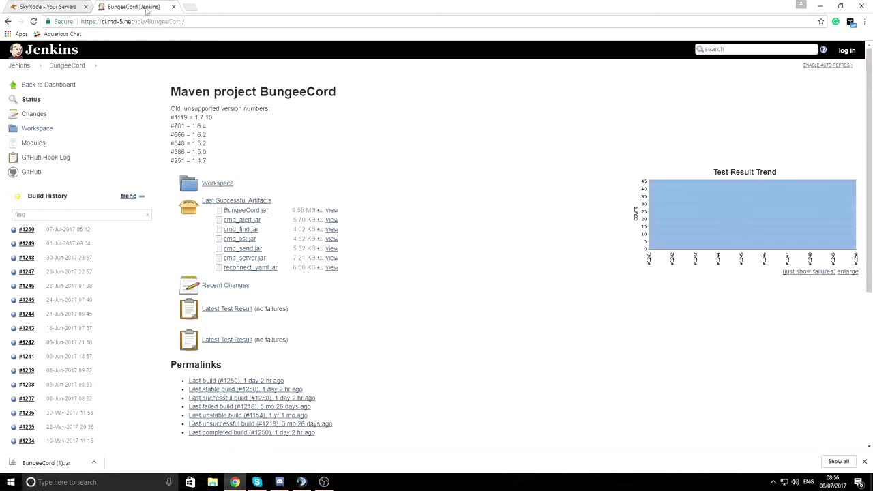
left_click(135, 21)
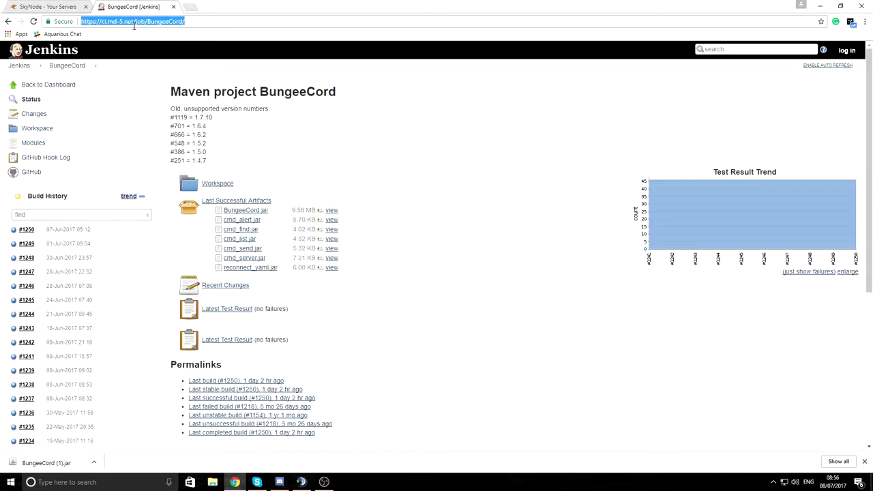
type("bungeecord")
key("Return")
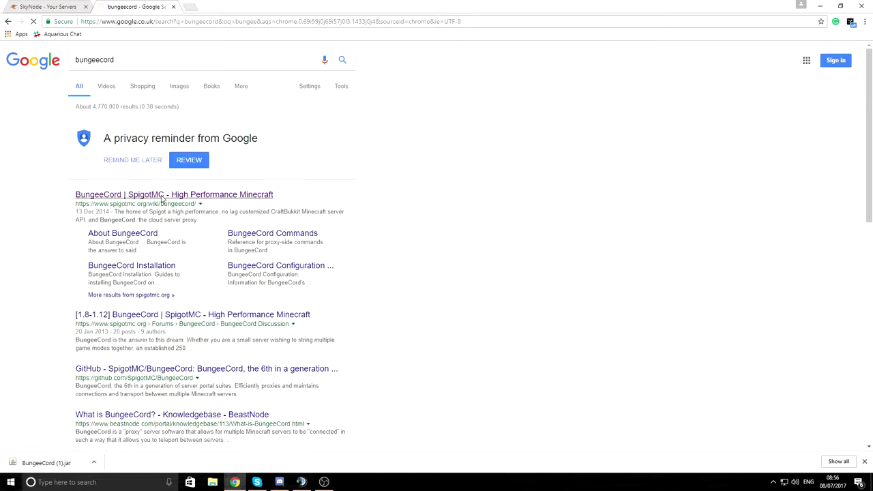
left_click(161, 198)
Step: Download and keep the latest successful BungeeCord.jar build from Jenkins
scroll(211, 228, "down", 2)
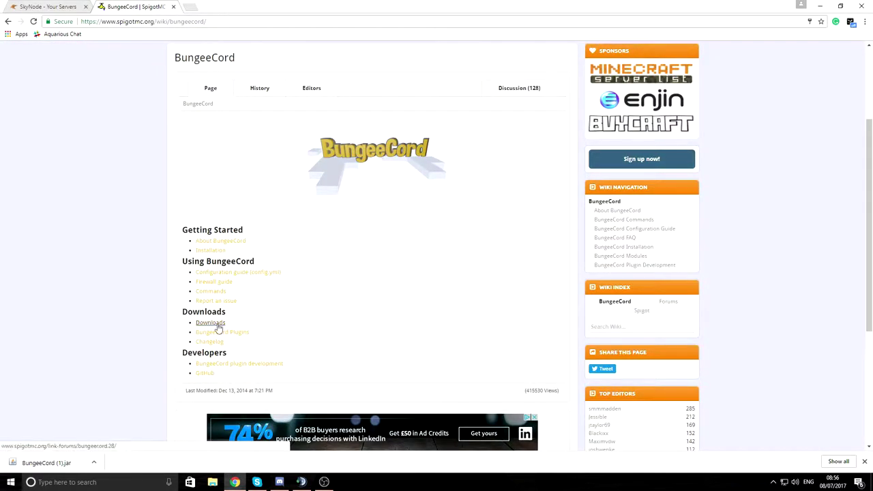
left_click(217, 325)
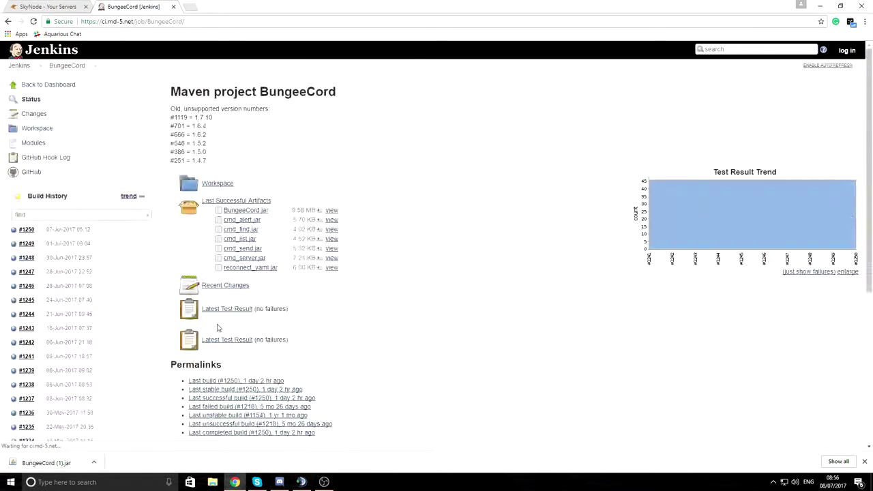
left_click(262, 212)
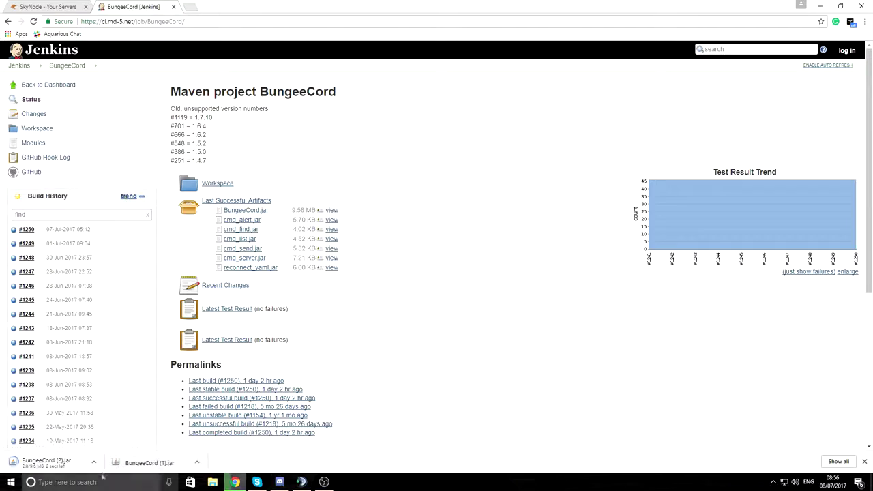
left_click(154, 464)
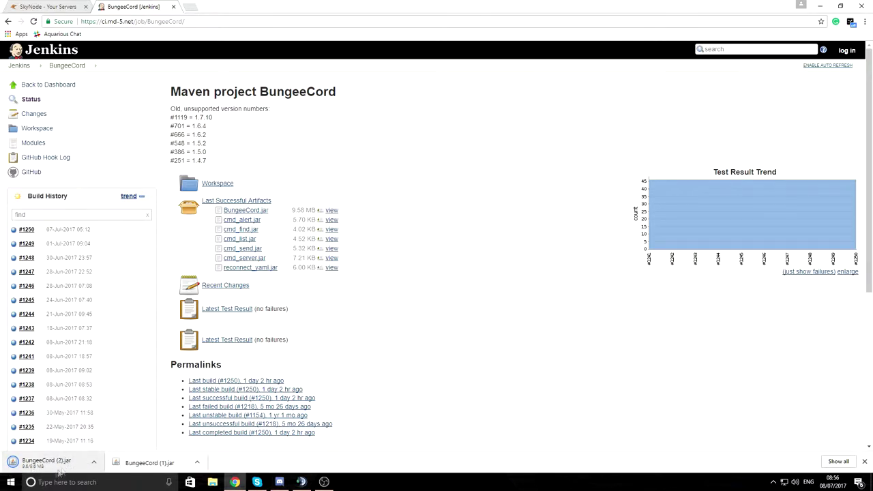
left_click(44, 6)
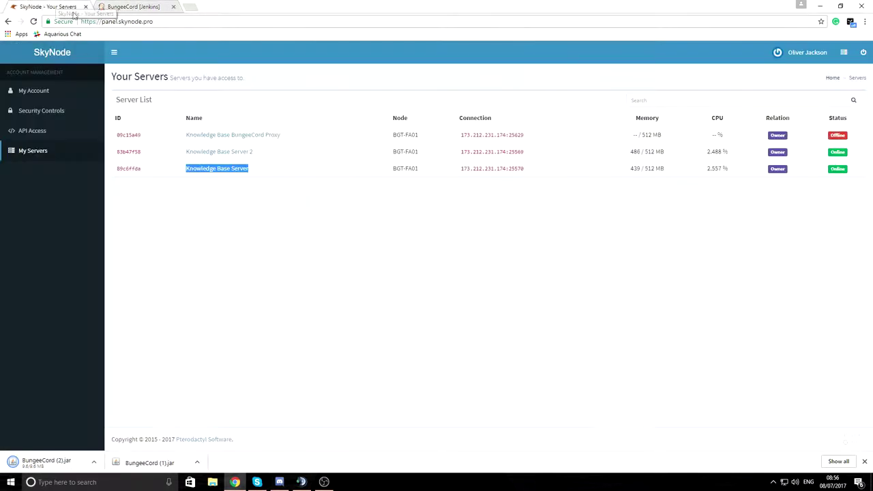
Step: Upload BungeeCord (2).jar from Downloads into the BungeeCord Proxy's /home/container folder
left_click(211, 136)
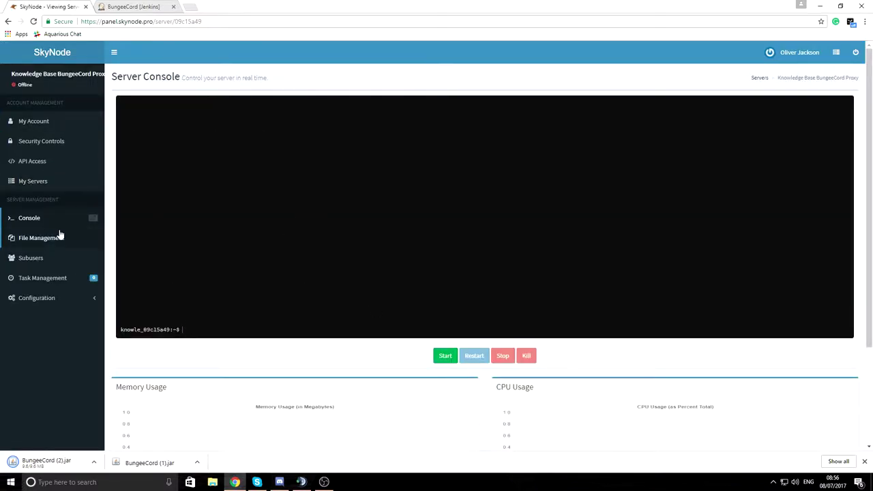
left_click(60, 236)
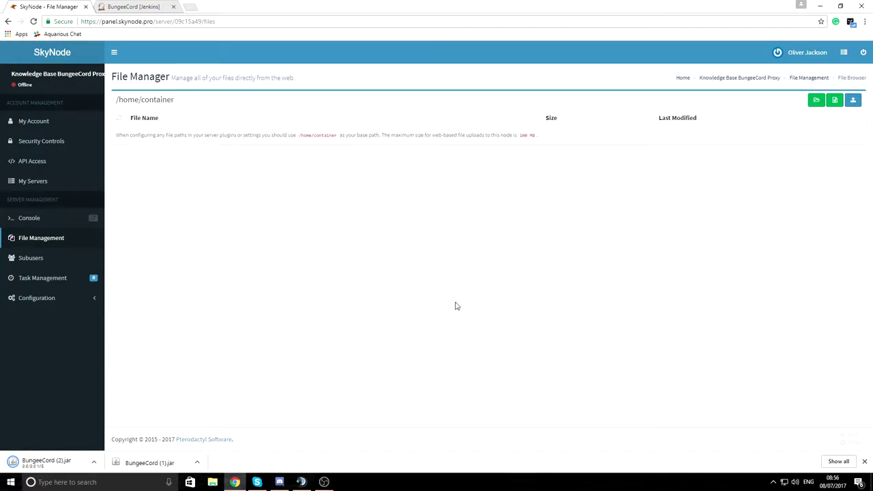
left_click(853, 100)
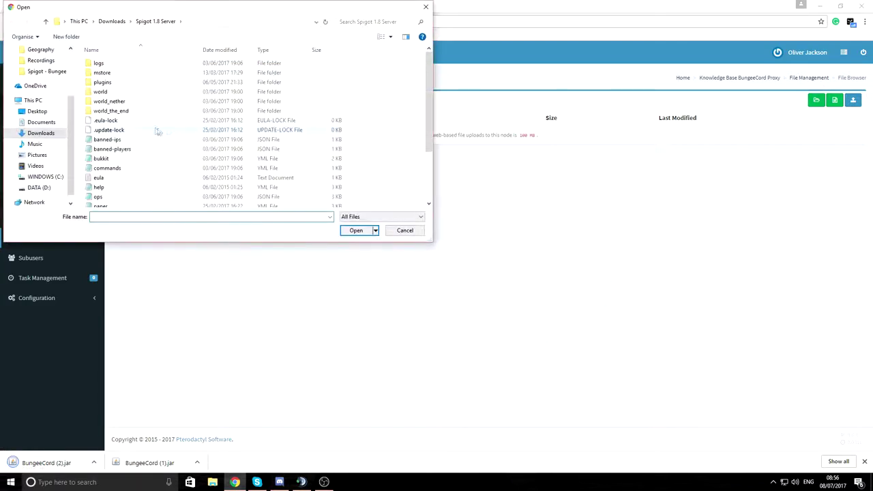
left_click(127, 24)
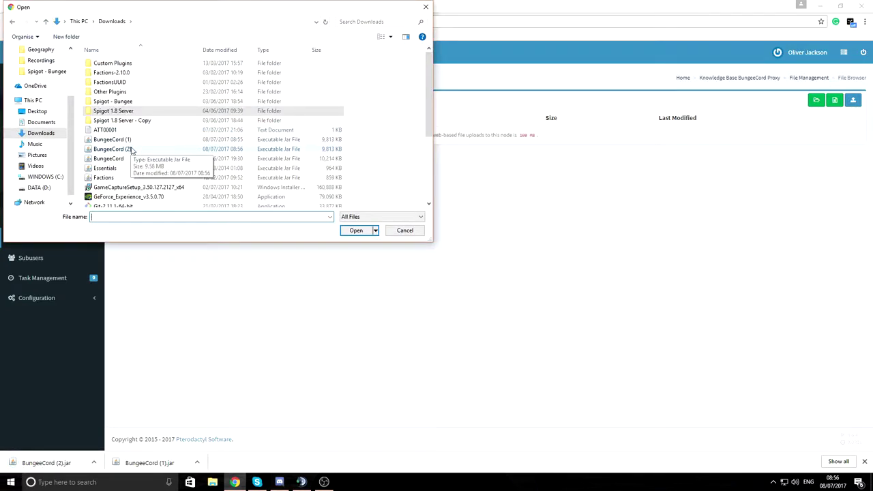
double_click(112, 149)
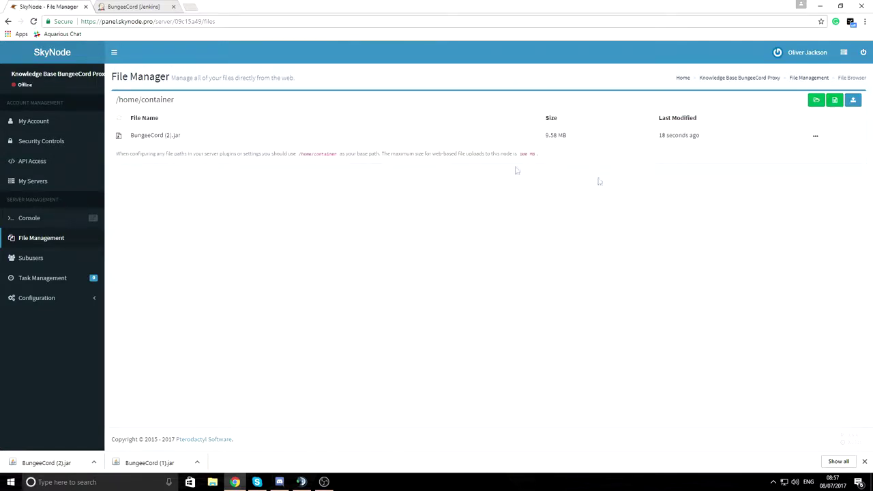
left_click(815, 136)
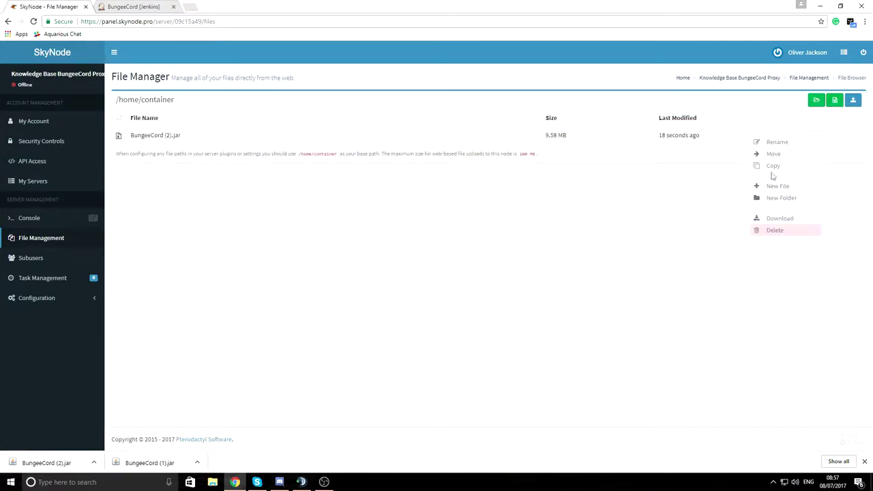
Step: Rename the jar to BungeeCord.jar and save it as the Bungeecord Jar File startup parameter
left_click(775, 142)
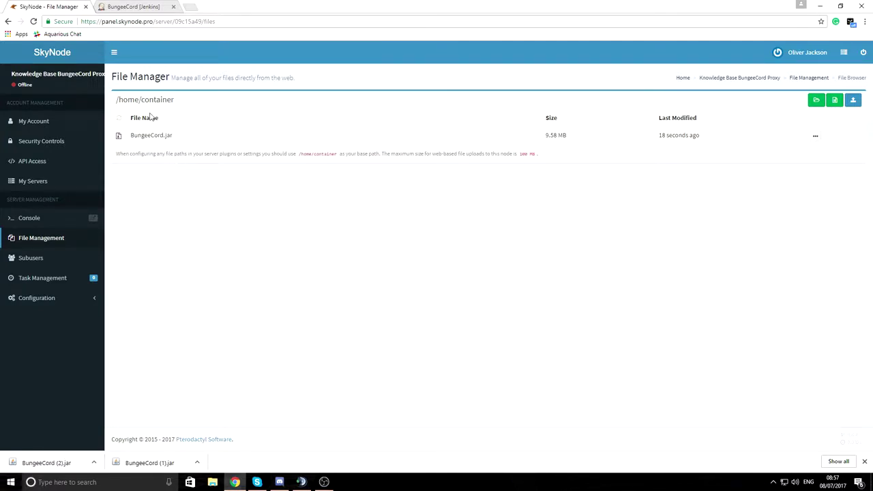
left_click(45, 300)
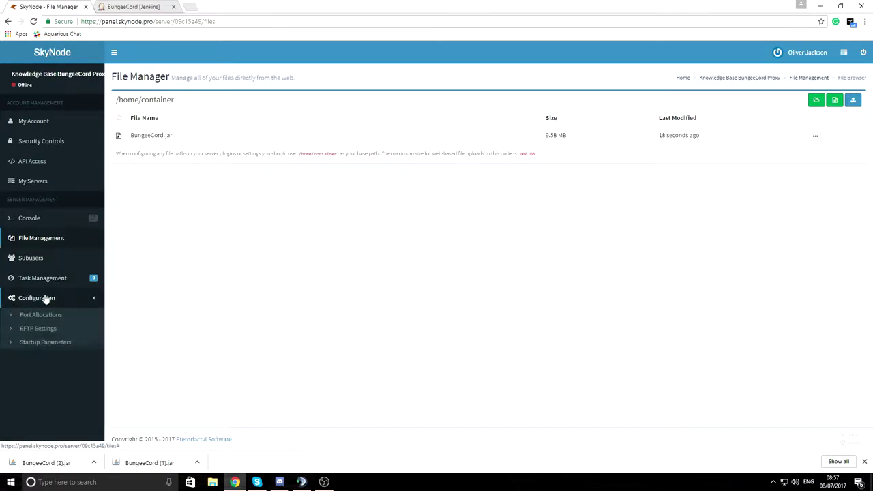
left_click(45, 348)
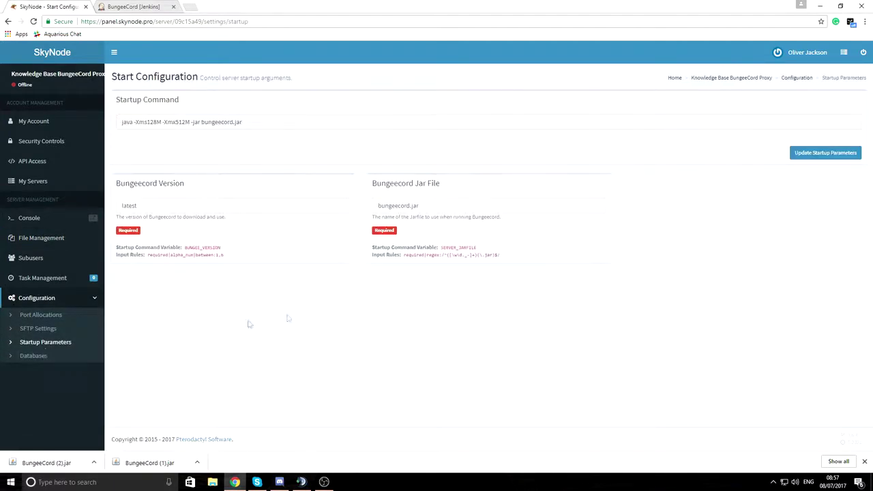
triple_click(454, 207)
type("Bunge")
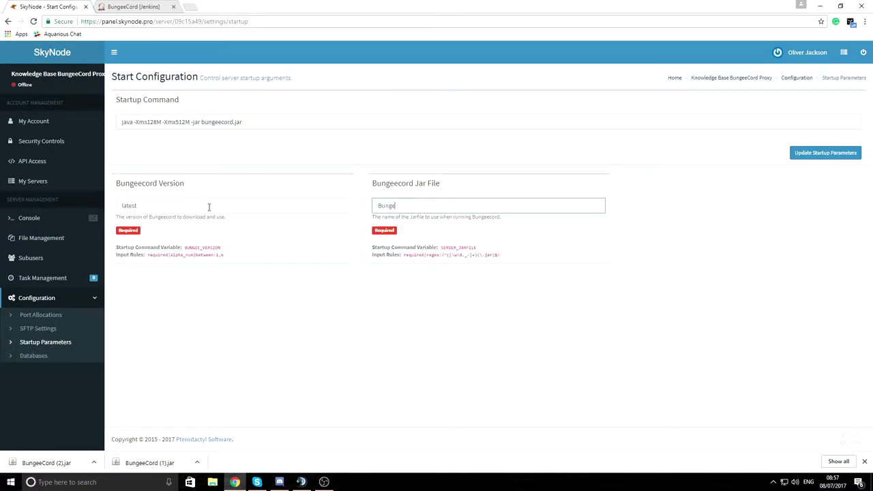
type("eCord.jar")
left_click(802, 159)
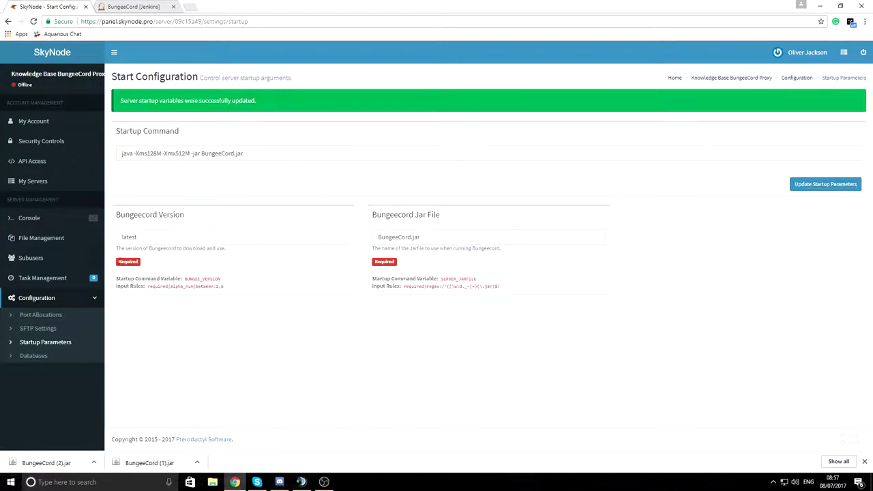
left_click(46, 221)
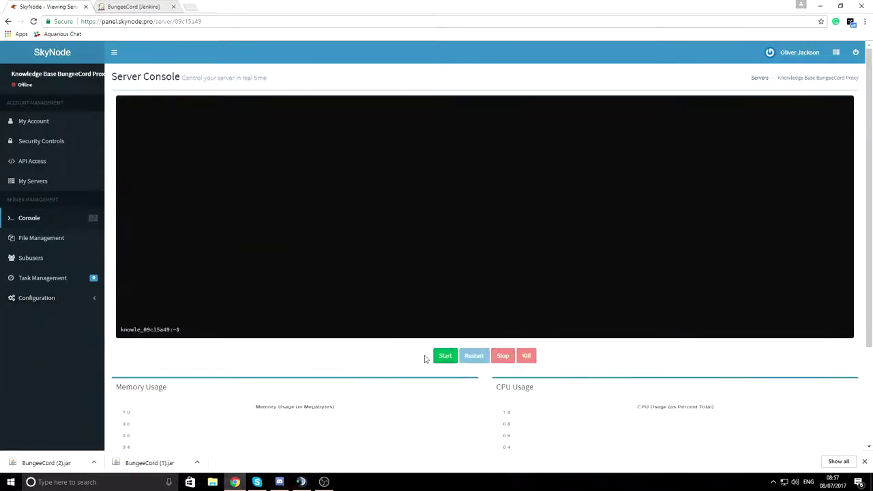
Step: Start the BungeeCord proxy and confirm it is online on 0.0.0.0:25577
left_click(442, 355)
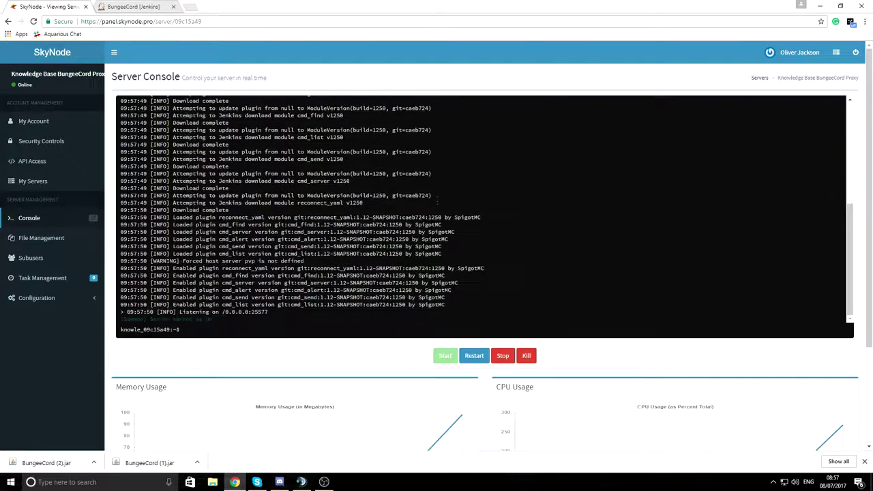
left_click_drag(272, 319, 117, 315)
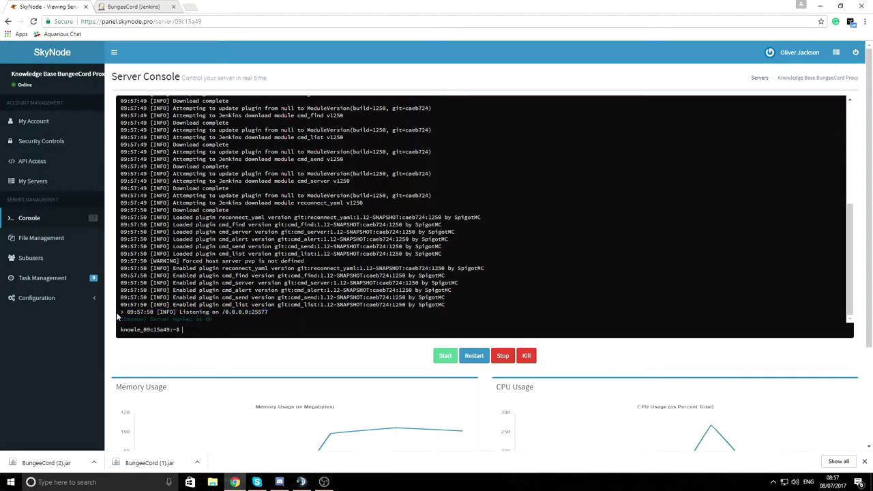
left_click(47, 241)
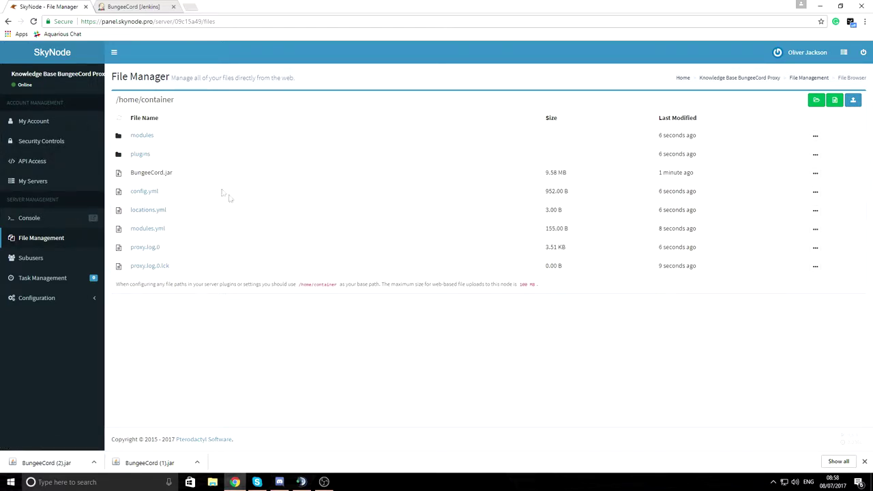
Step: Open config.yml in the editor and select the player_limit value on line 1
left_click(153, 195)
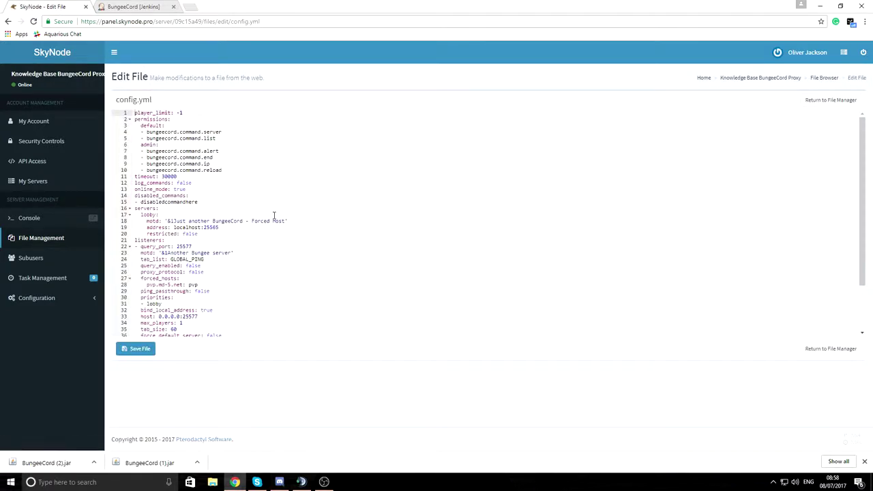
scroll(274, 216, "down", 3)
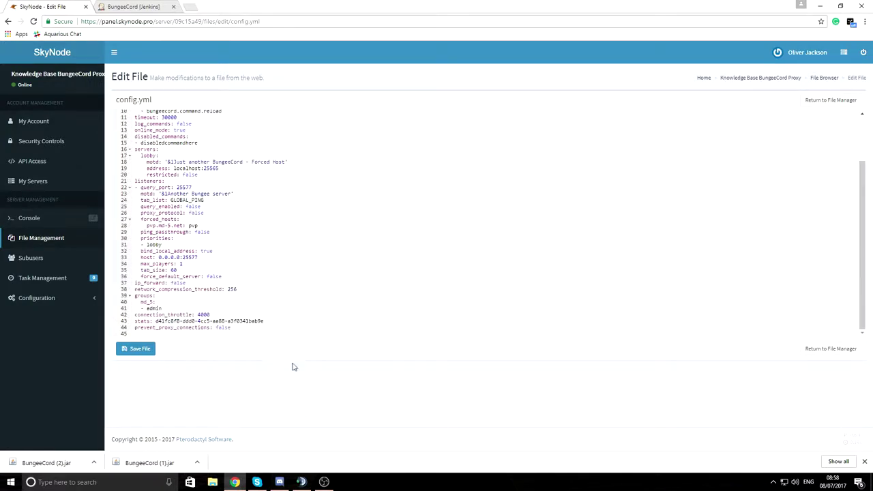
scroll(231, 209, "up", 3)
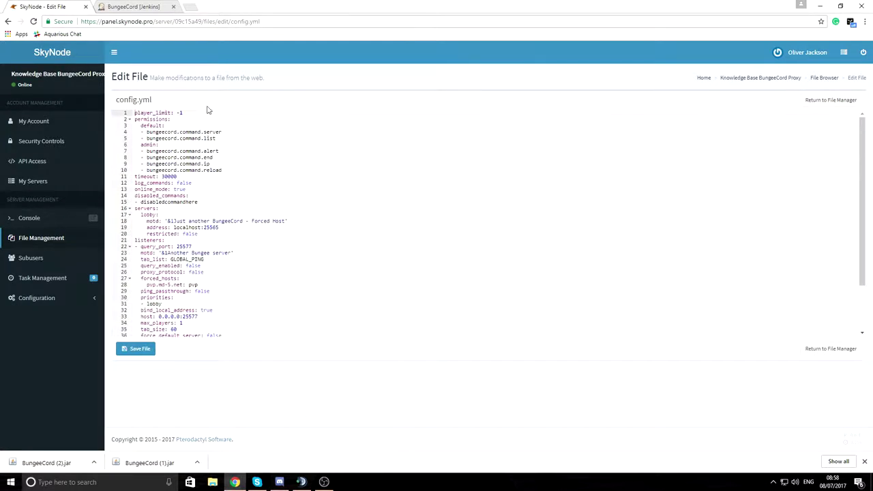
double_click(182, 114)
left_click(247, 153)
left_click_drag(233, 173, 93, 151)
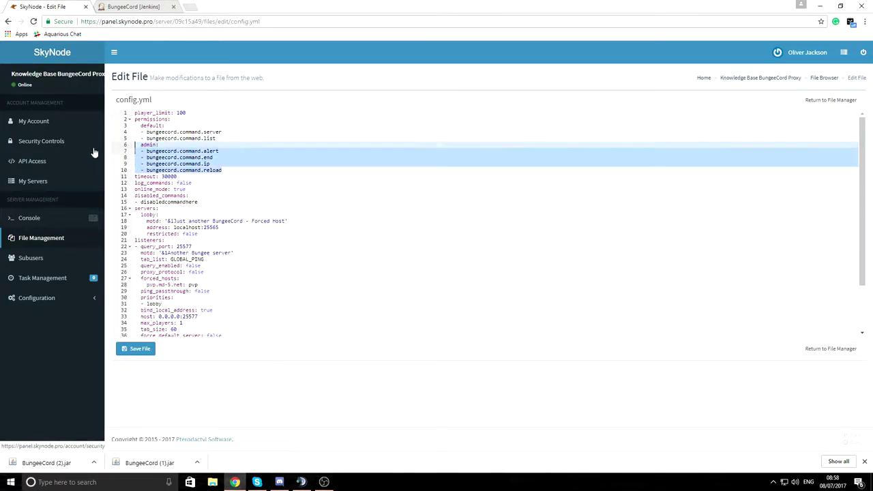
left_click(231, 160)
left_click_drag(239, 170, 122, 150)
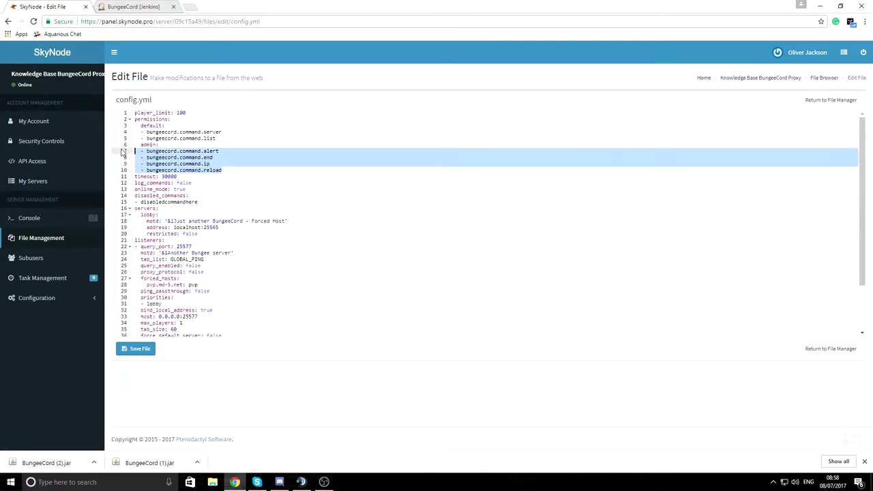
left_click_drag(224, 132, 124, 137)
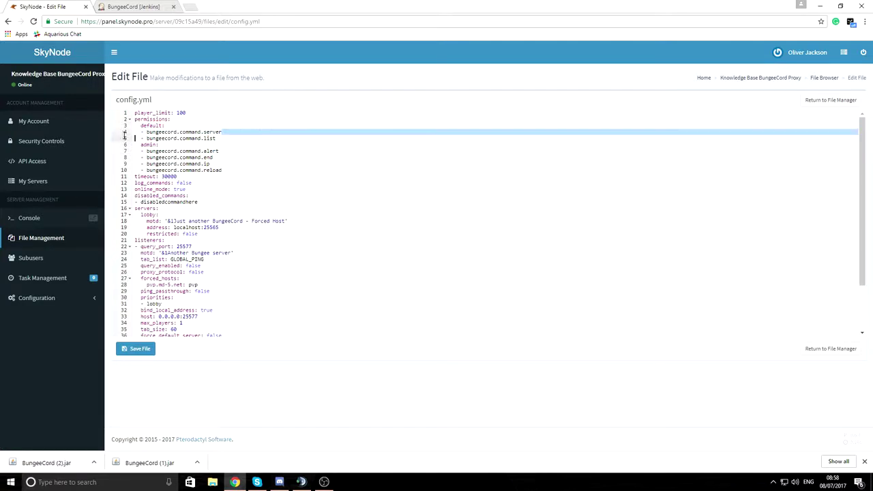
left_click(220, 173)
left_click(144, 176)
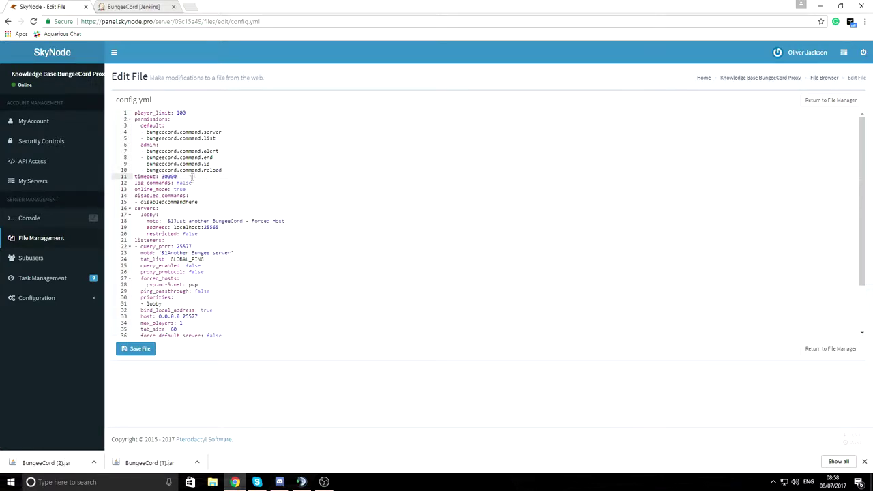
left_click_drag(192, 183, 141, 203)
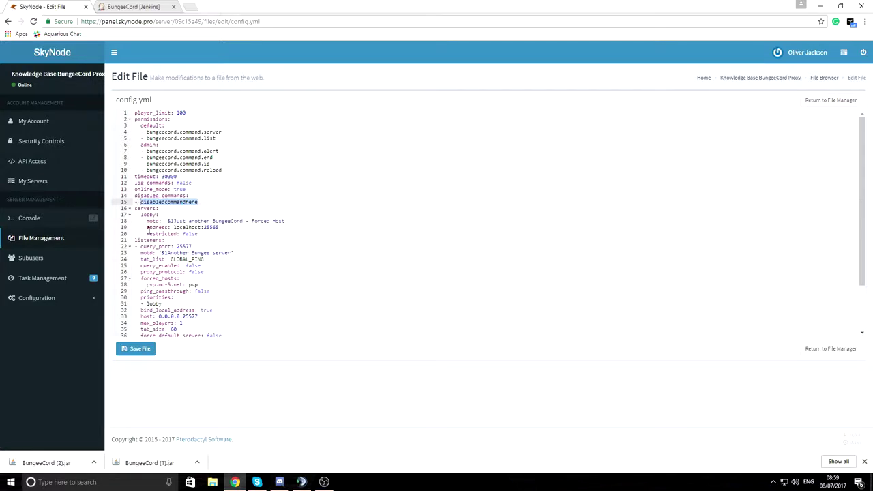
left_click(258, 281)
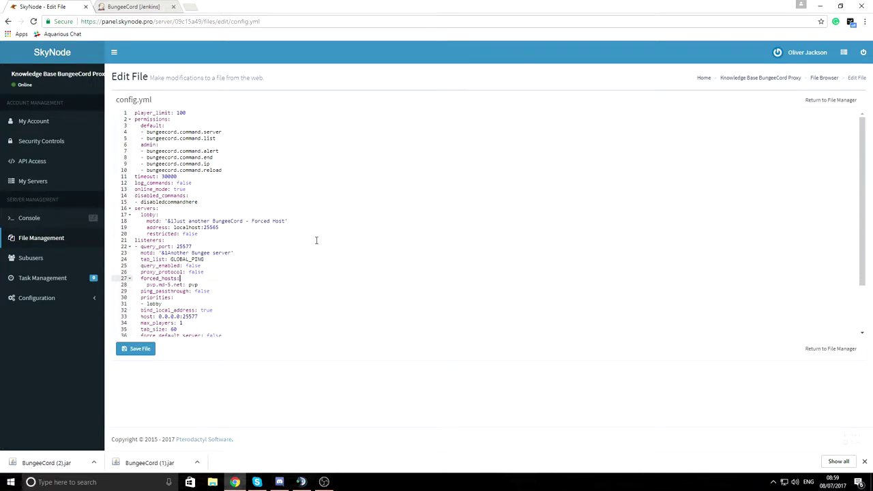
left_click(139, 221)
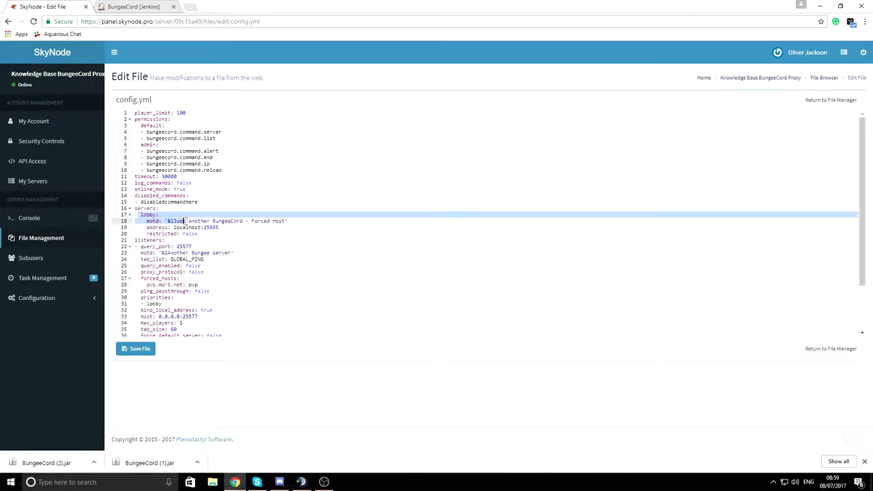
left_click(195, 228)
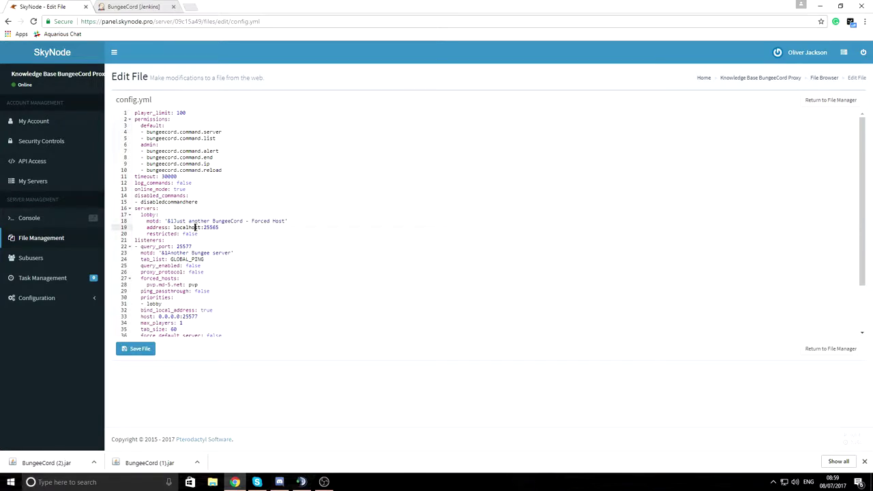
left_click(134, 7)
left_click(120, 21)
Step: Load skynode.pro and show the panel's server list in the second tab
type("sky")
key("Return")
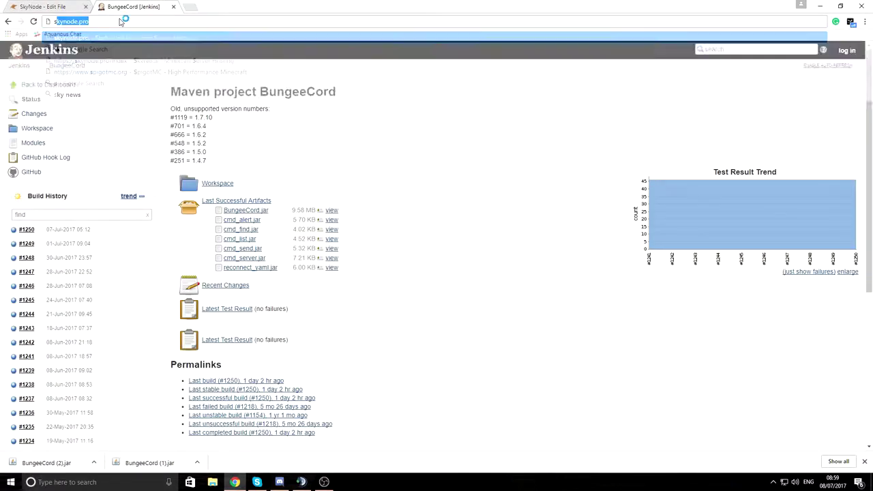
left_click(665, 65)
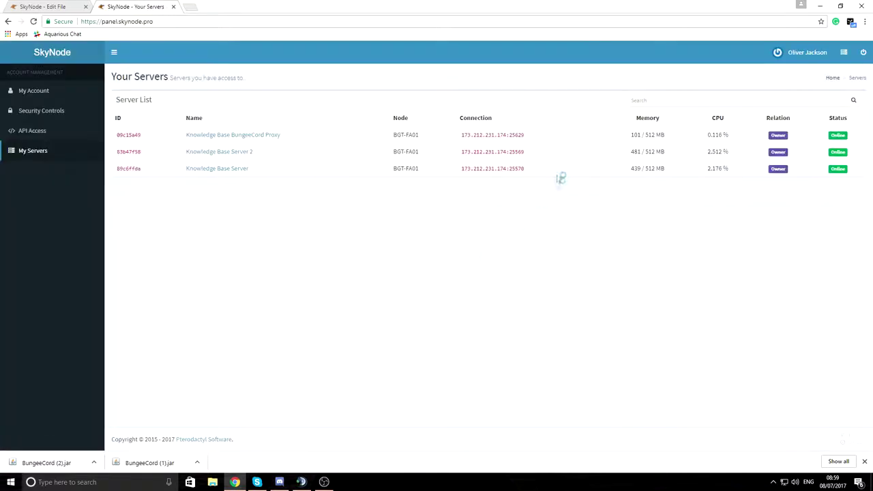
left_click(61, 7)
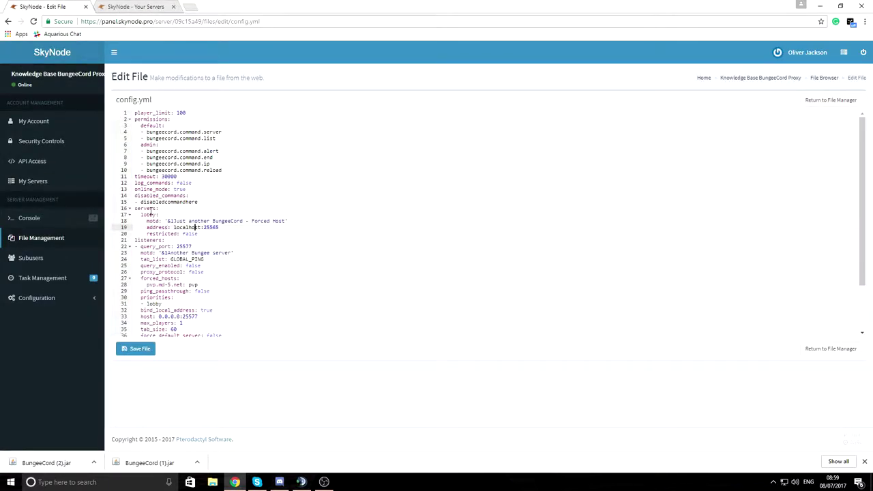
Step: Replace the lobby motd with &bSkynode - Lobby
left_click_drag(283, 222, 169, 223)
key("BackSpace")
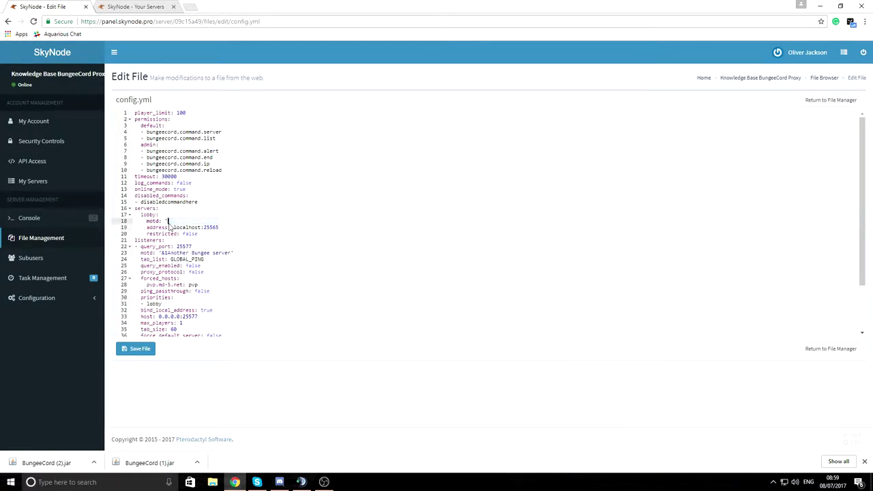
type("&bSkynode - Lobby")
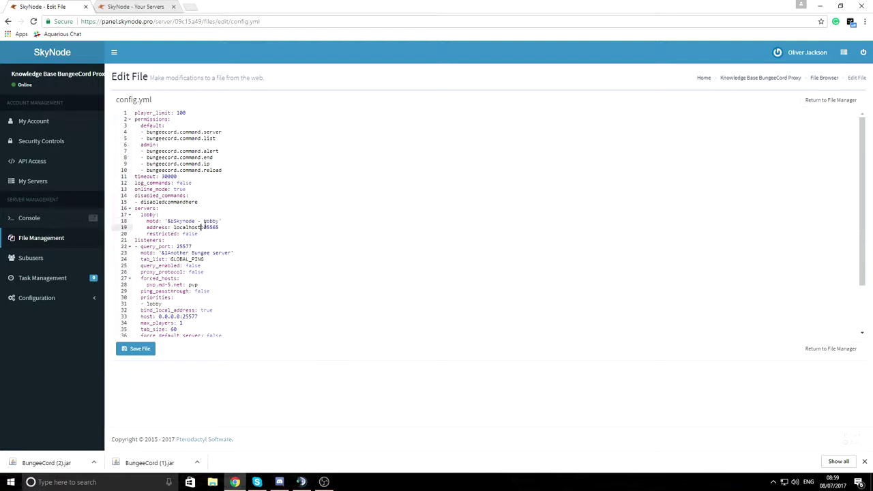
Step: Replace the lobby's localhost:25565 with Knowledge Base Server's address 173.212.231.174:25570, then select the lobby block
left_click_drag(195, 227, 174, 228)
left_click(119, 5)
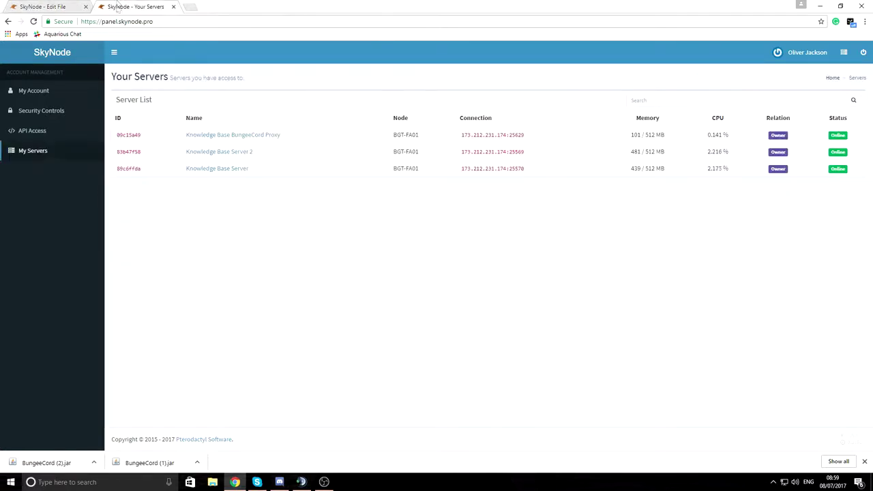
left_click_drag(527, 171, 460, 169)
key("ctrl+c")
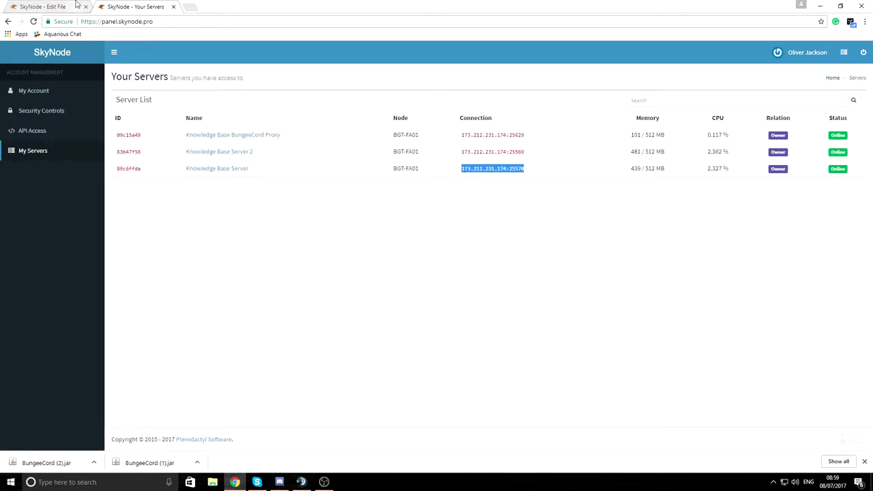
left_click(44, 6)
key("ctrl+v")
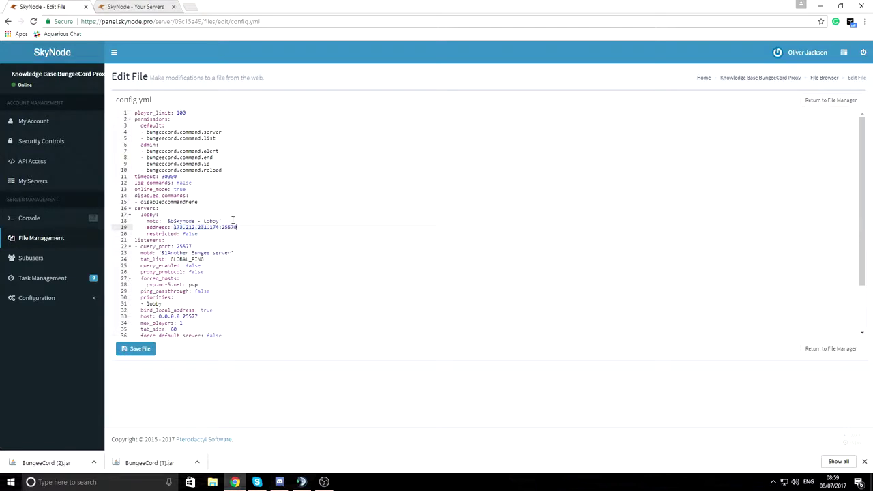
left_click(234, 246)
left_click(204, 235)
left_click_drag(207, 234, 81, 214)
key("ctrl+c")
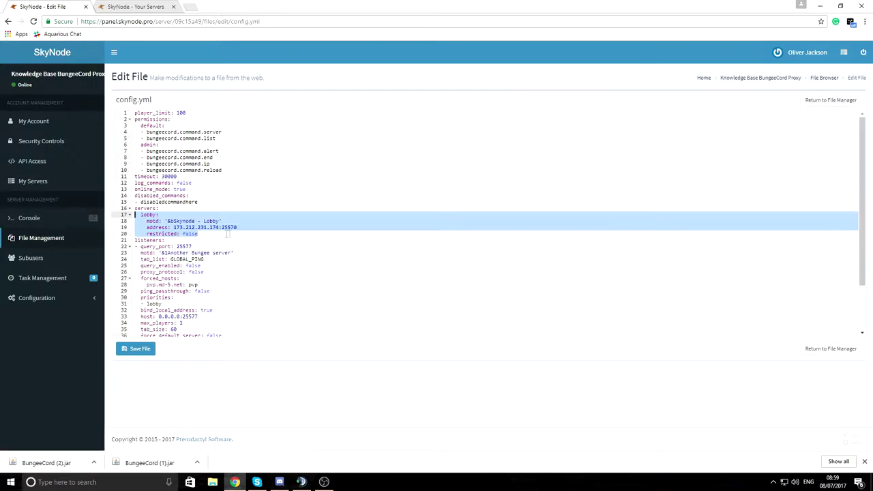
Step: Paste a copy of the lobby block below it, renamed factions with motd &bSkynode - Factions
left_click(229, 234)
key("Return")
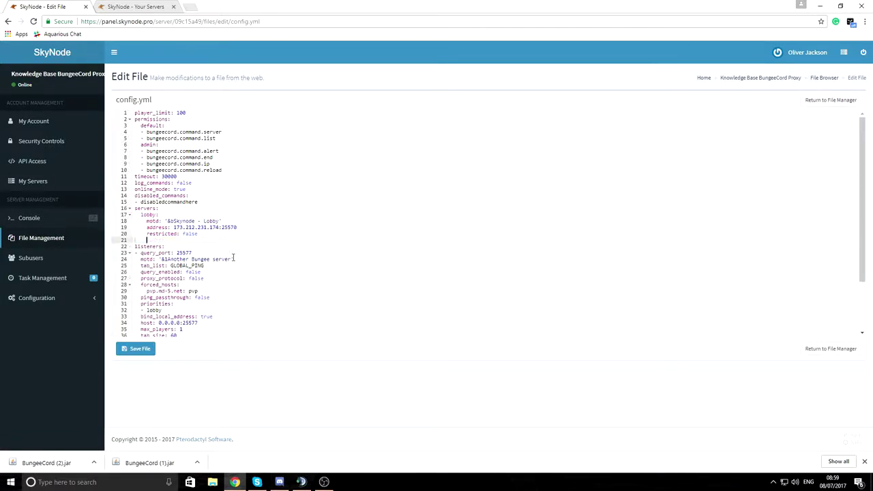
key("ctrl+v")
key("Up")
key("Up")
key("Up")
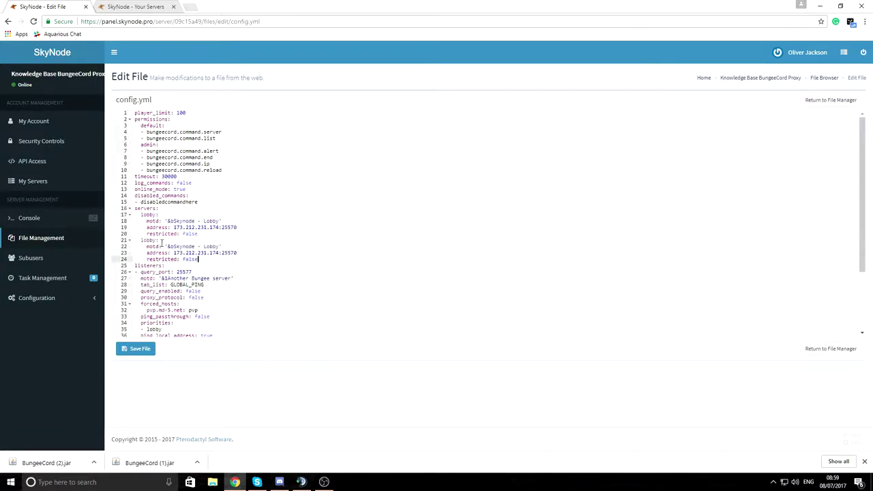
key("BackSpace")
key("BackSpace")
key("BackSpace")
type("factions")
left_click(220, 246)
key("BackSpace")
key("BackSpace")
key("BackSpace")
key("BackSpace")
type("Factions")
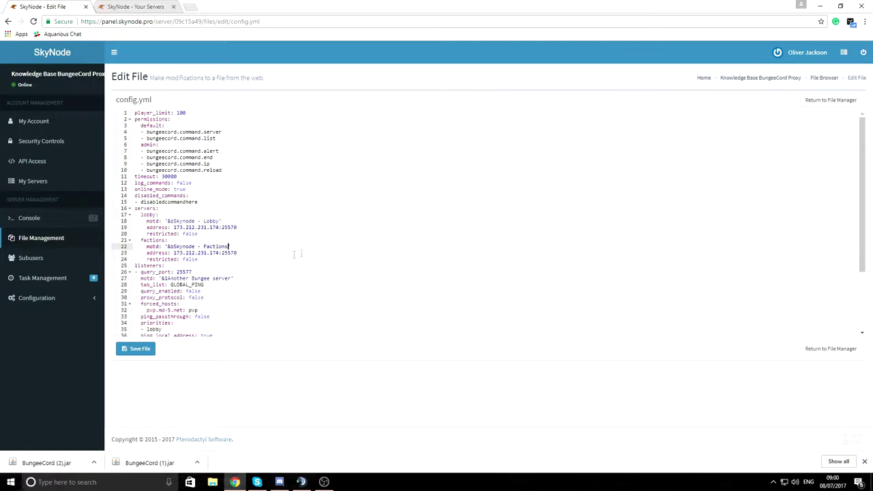
Step: Set the factions address to Knowledge Base Server 2's 173.212.231.174:25569
left_click(136, 6)
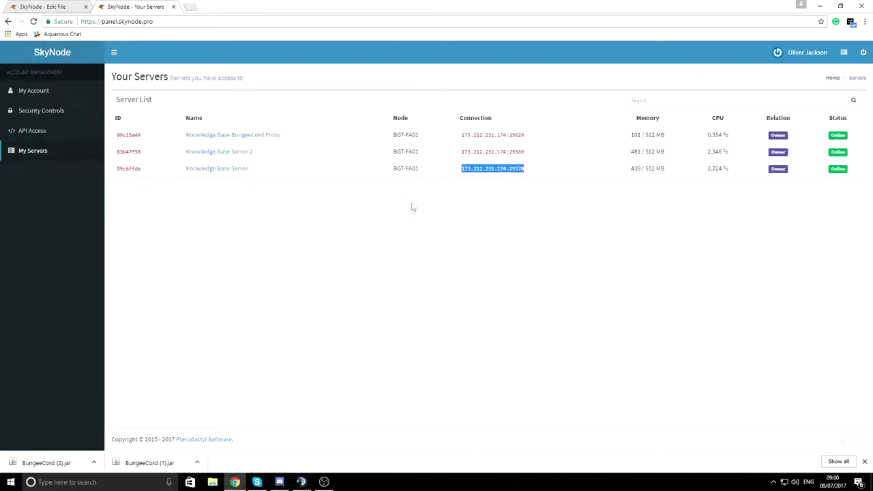
triple_click(482, 151)
key("ctrl+c")
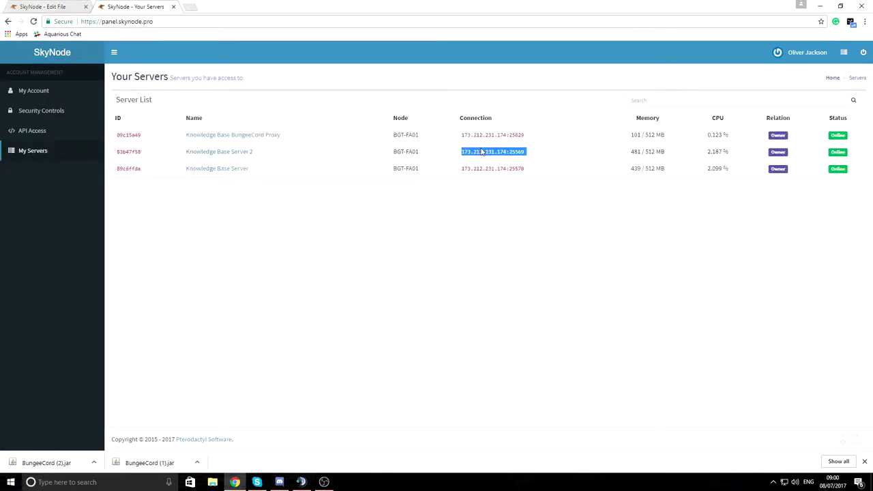
left_click(61, 6)
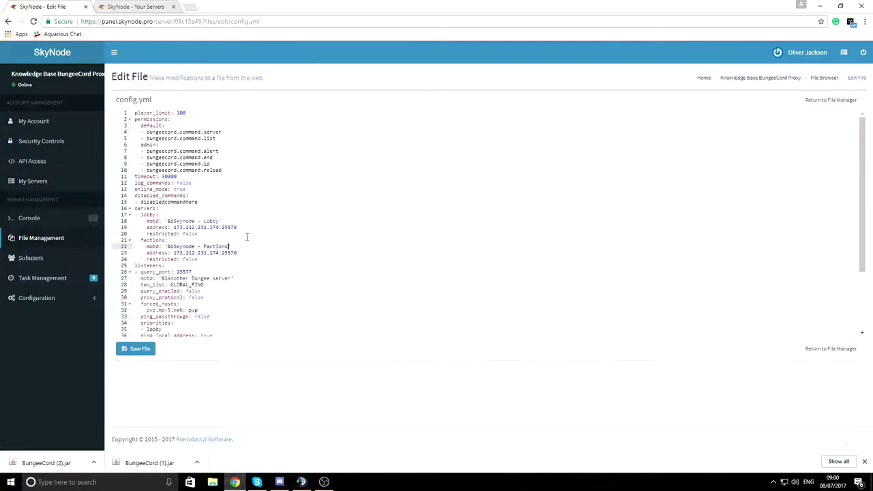
left_click(244, 253)
left_click_drag(243, 252, 174, 254)
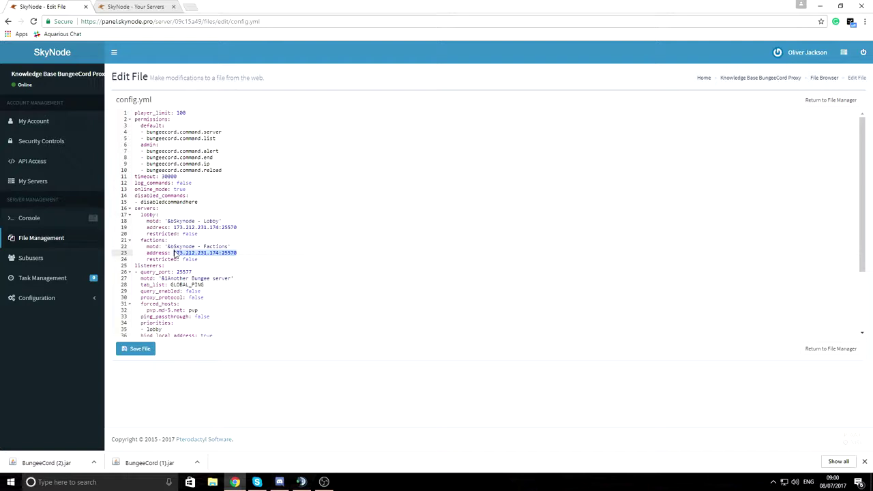
key("ctrl+v")
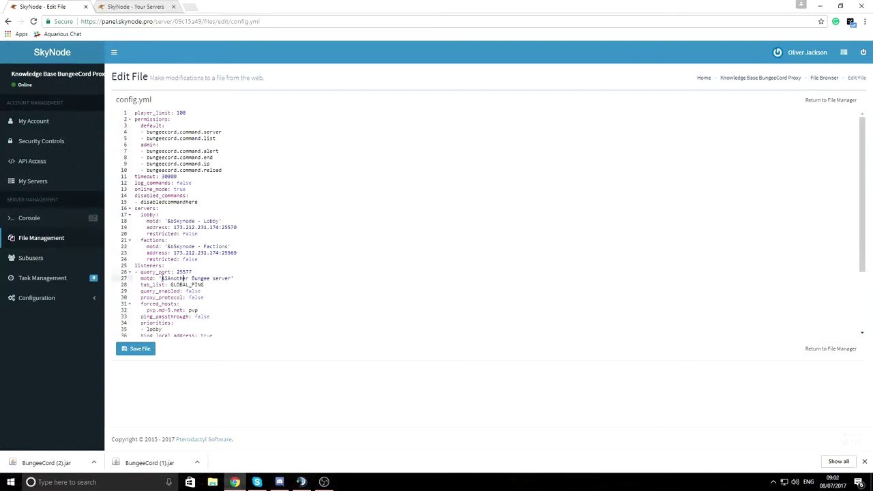
left_click_drag(161, 278, 232, 279)
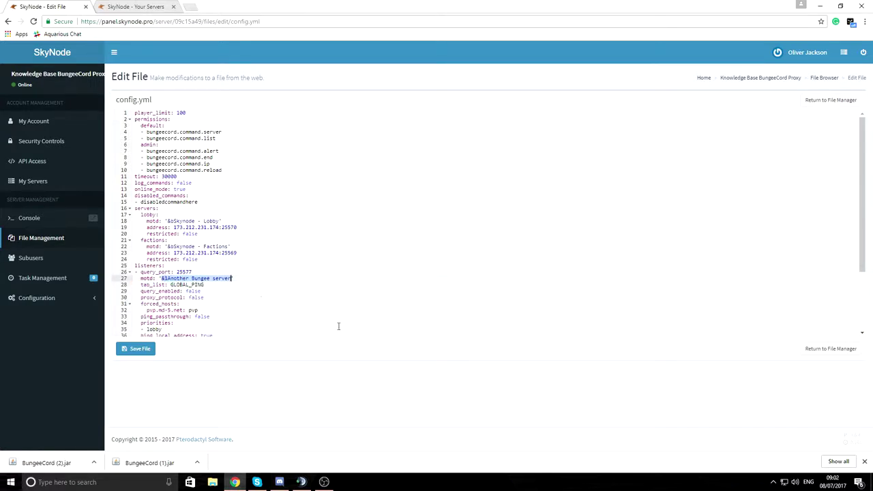
Step: Change the listener motd to &bSkynode - Bungeecord and review proxy_protocol and ip_forward
key("BackSpace")
type("&bSkynode - Bungeecord")
left_click(233, 298)
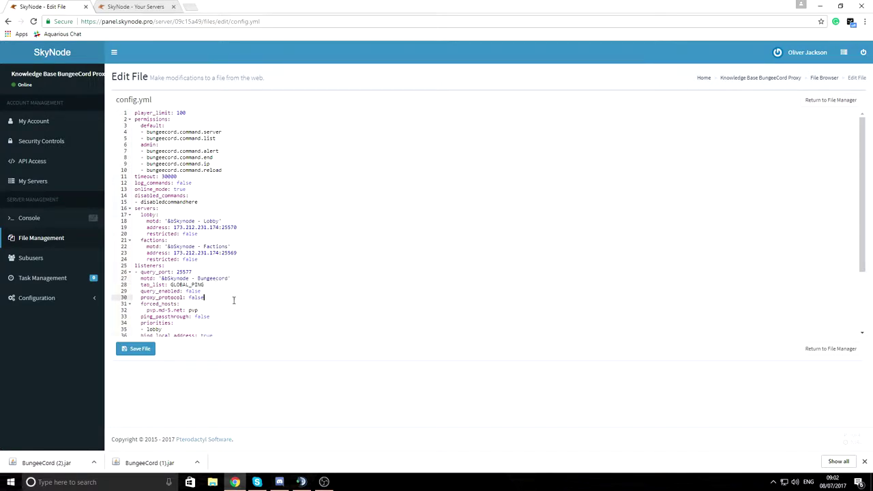
scroll(200, 330, "down", 1)
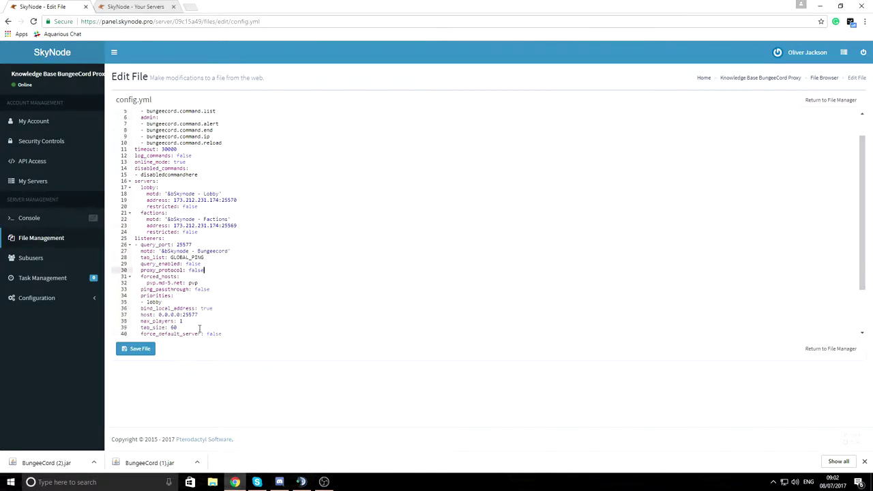
scroll(305, 300, "down", 2)
left_click(213, 286)
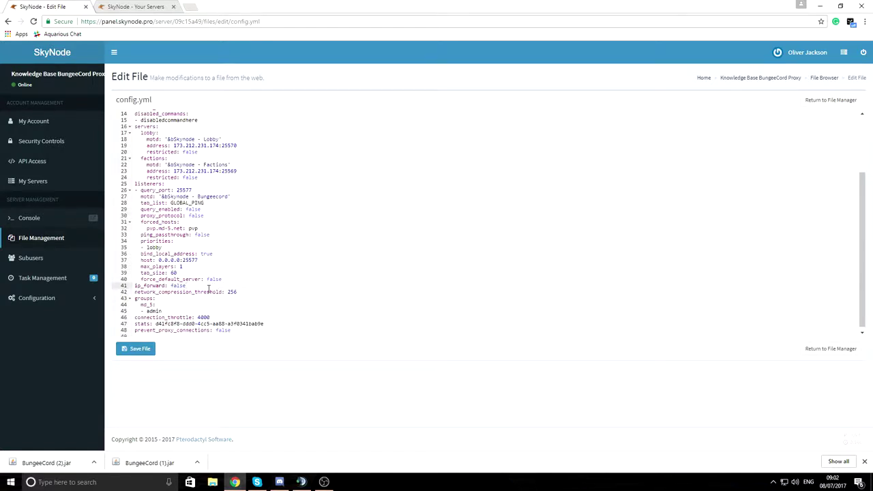
left_click(190, 6)
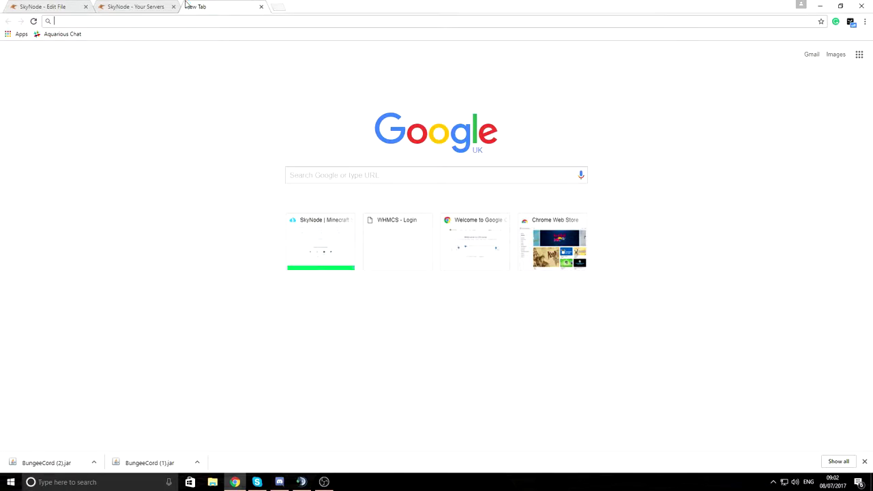
Step: Search Google for Bungeecord config and open the BungeeCord Configuration Guide
type("Bungeecord")
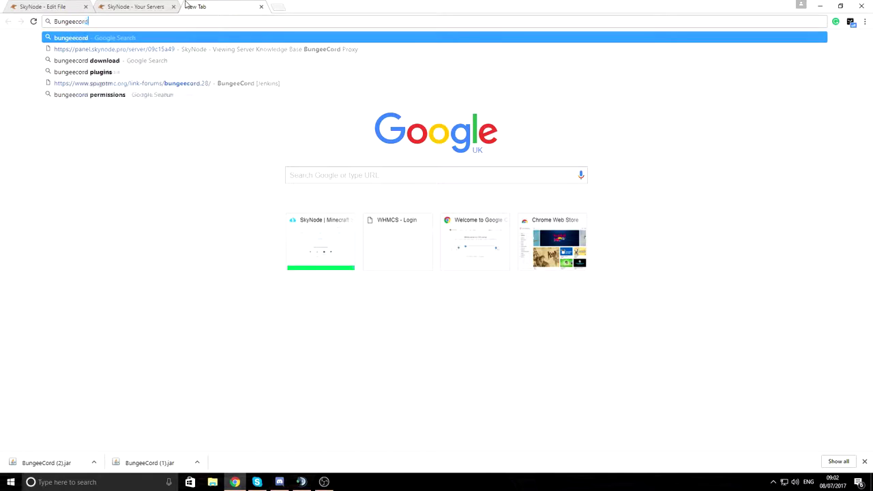
type(" config")
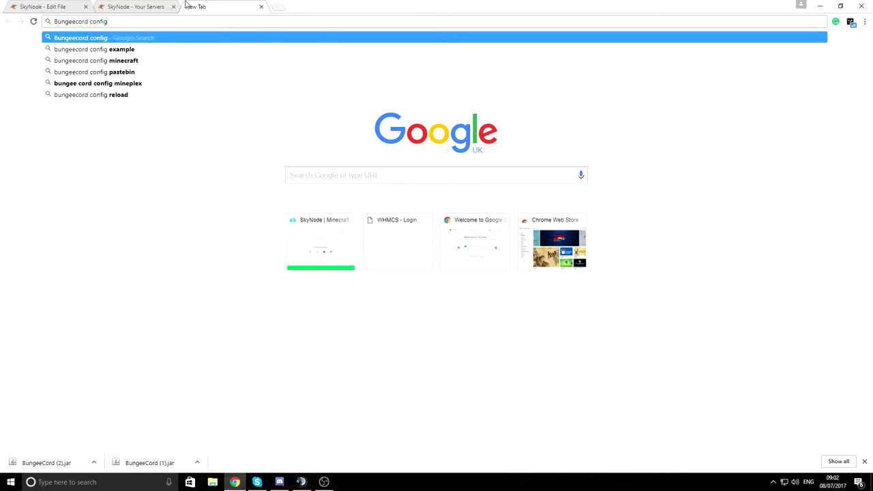
key("Return")
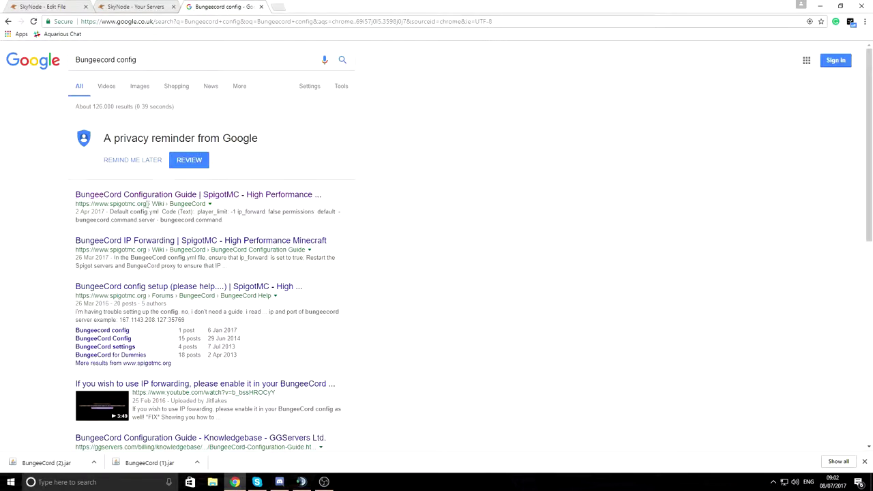
left_click(114, 197)
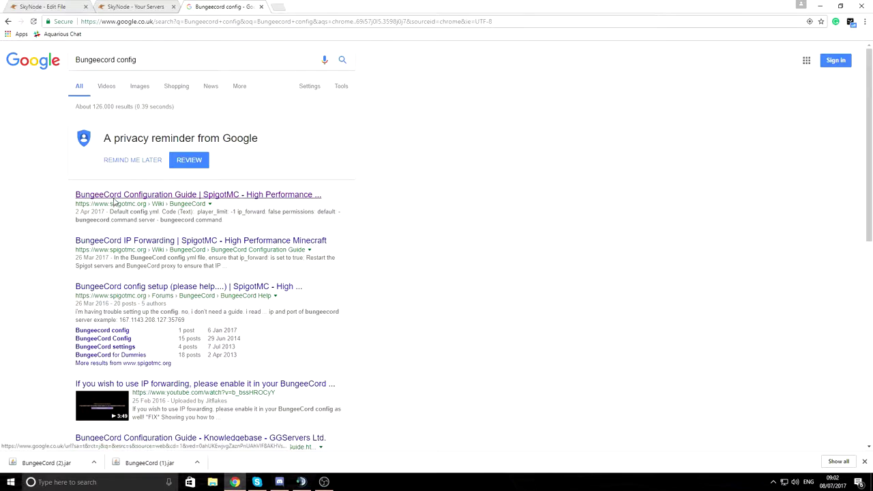
Step: Scroll through the BungeeCord Configuration Guide, reading its option descriptions
scroll(553, 325, "down", 10)
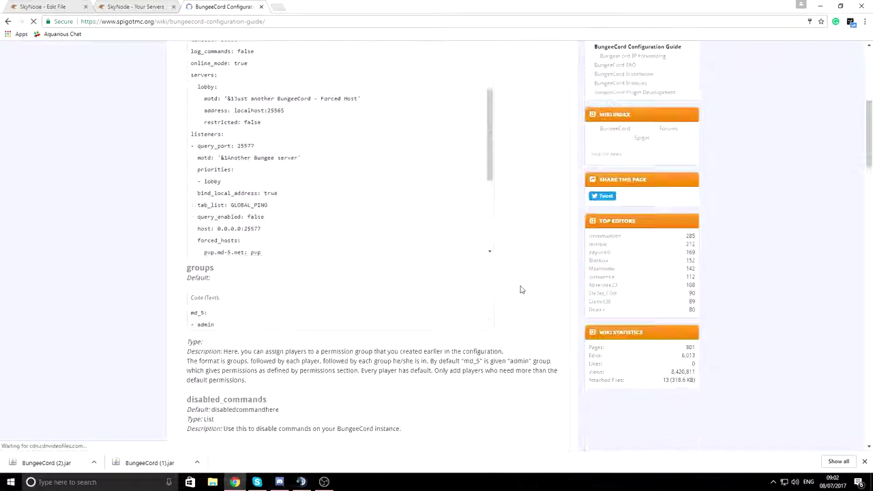
left_click_drag(276, 308, 226, 308)
left_click(236, 331)
scroll(271, 343, "down", 5)
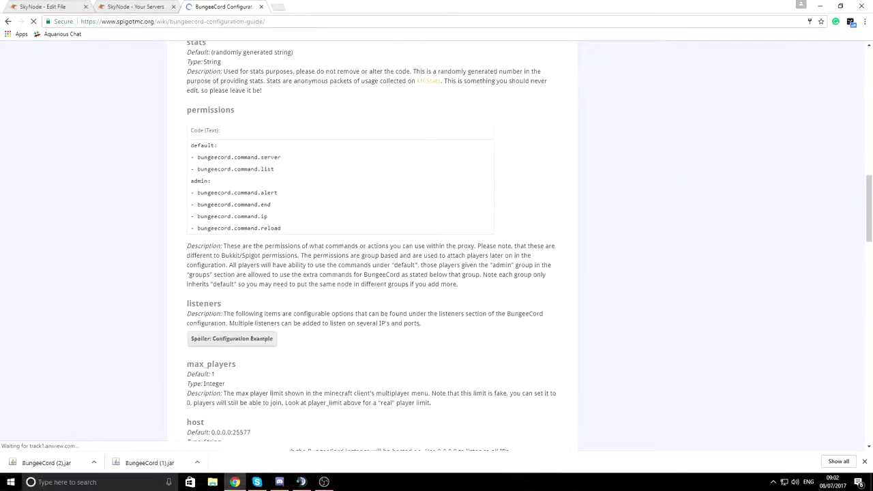
scroll(282, 401, "down", 3)
scroll(243, 252, "down", 8)
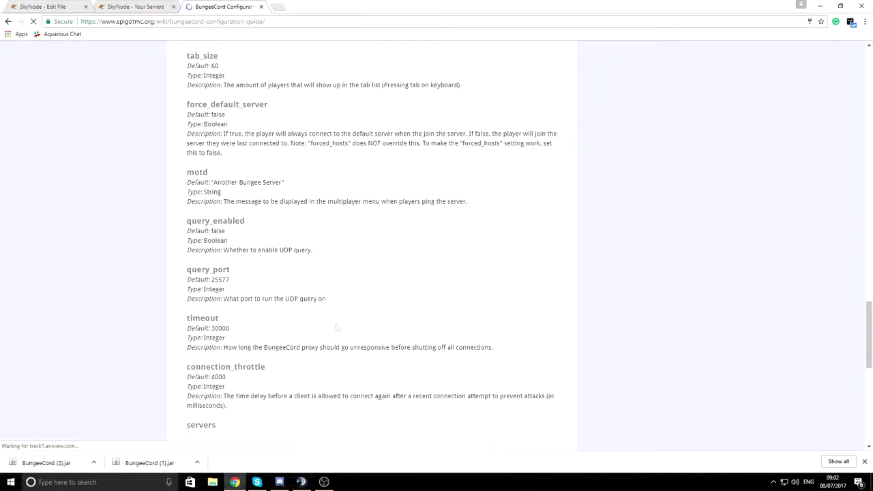
scroll(346, 328, "down", 3)
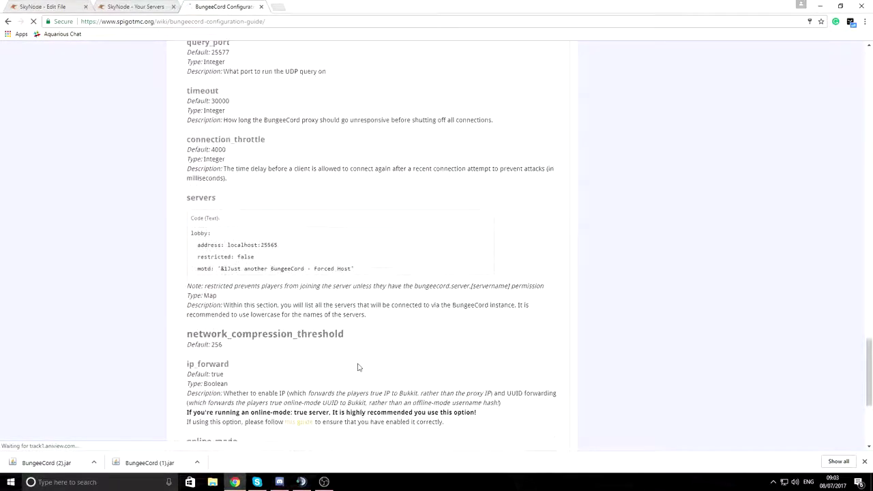
scroll(358, 367, "down", 3)
scroll(454, 384, "up", 3)
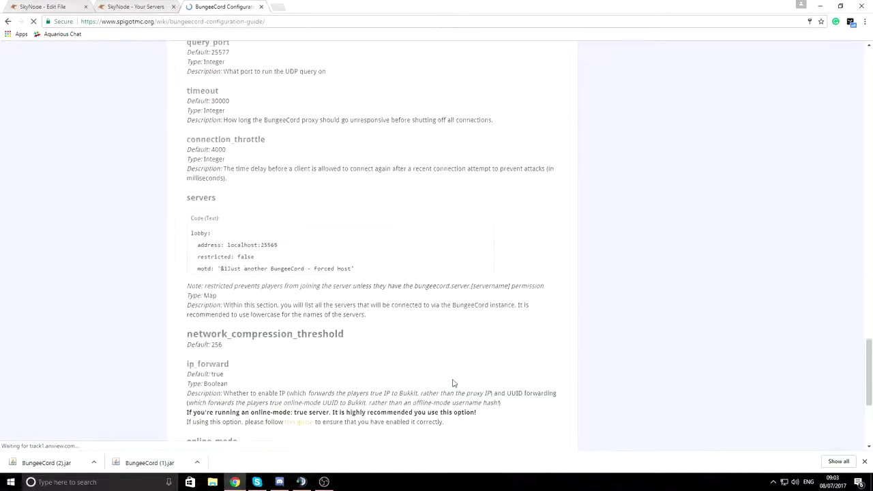
scroll(454, 384, "up", 6)
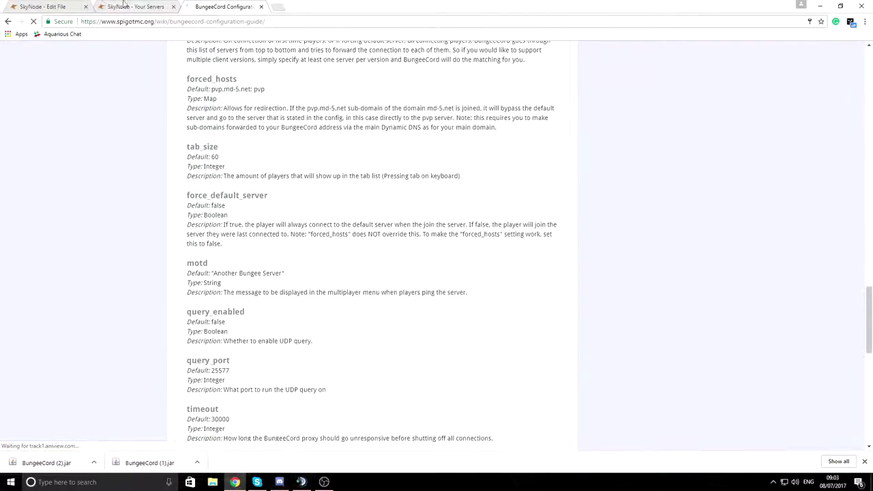
Step: Compare config.yml's tab_list value with the guide's GLOBAL_PING and GLOBAL explanations
left_click(66, 6)
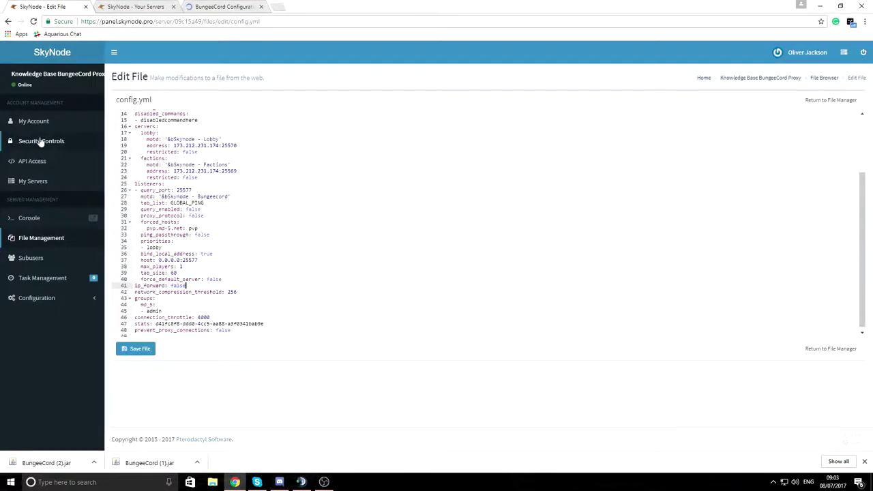
left_click(206, 202)
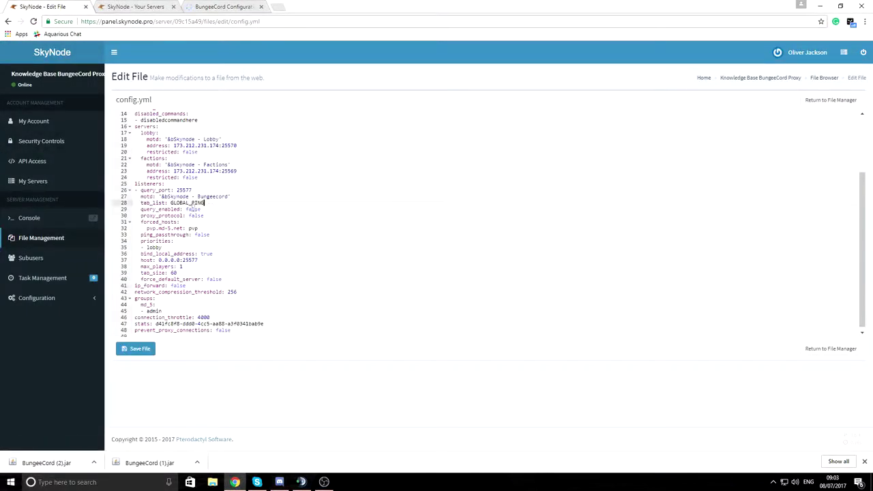
left_click(222, 6)
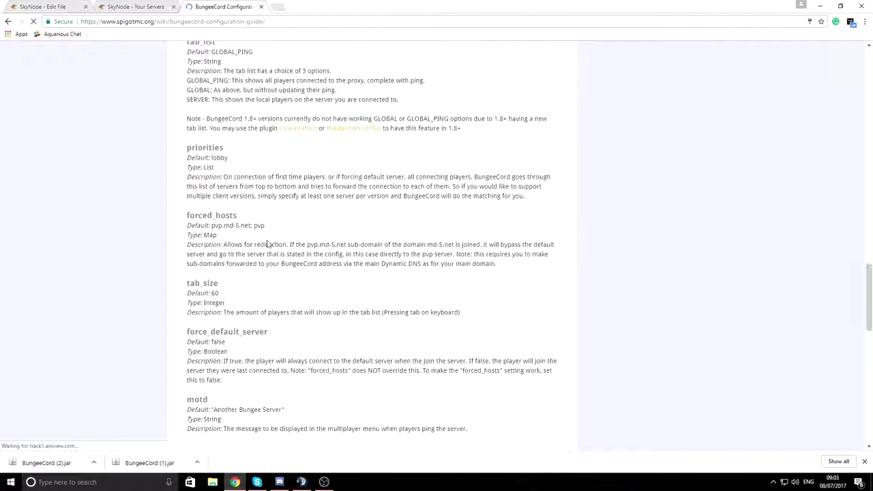
scroll(229, 283, "up", 1)
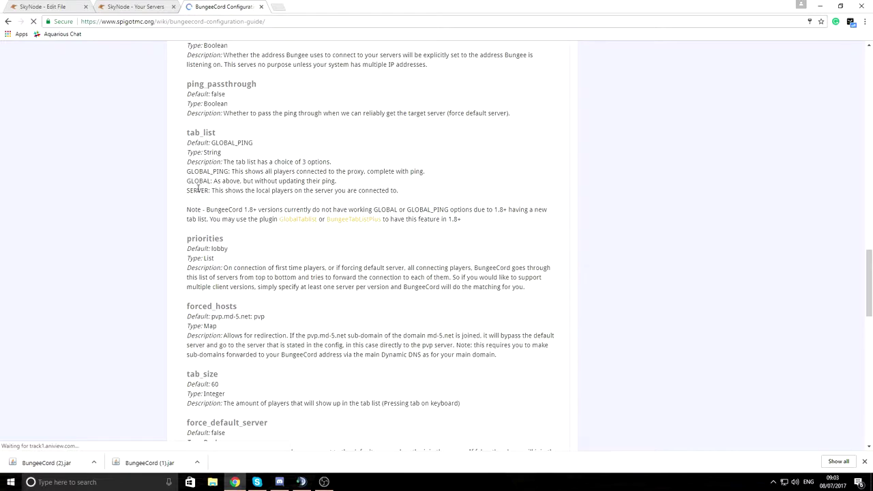
left_click_drag(213, 181, 228, 172)
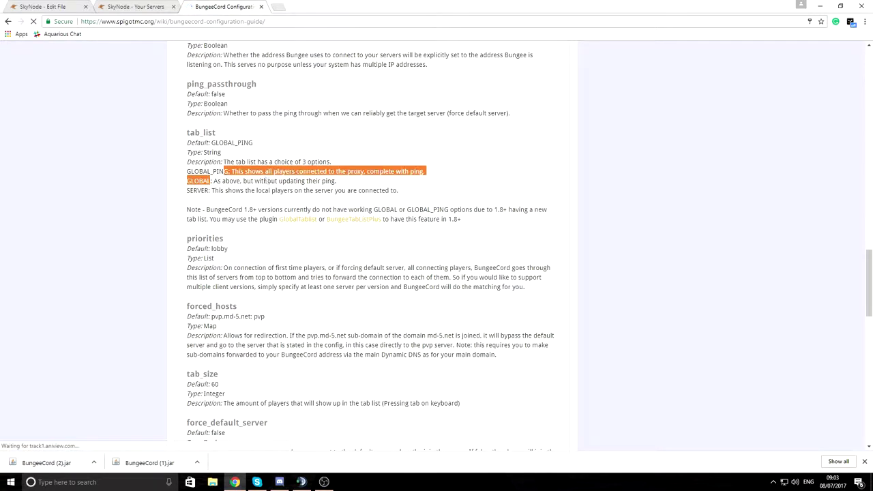
left_click(268, 180)
left_click_drag(292, 171, 431, 176)
left_click_drag(222, 181, 334, 181)
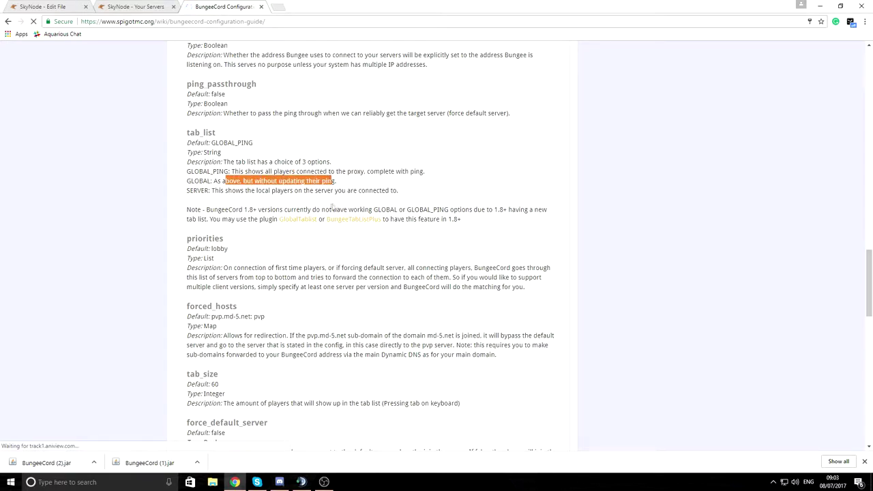
key("ctrl+shift+Tab")
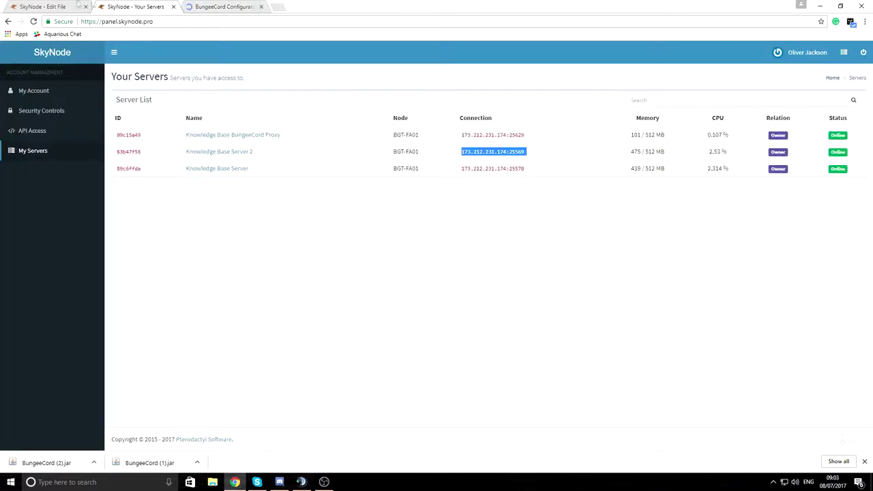
Step: In config.yml, change the proxy's tab_list value from GLOBAL_PING to SERVER
key("ctrl+shift+Tab")
left_click_drag(216, 204, 170, 202)
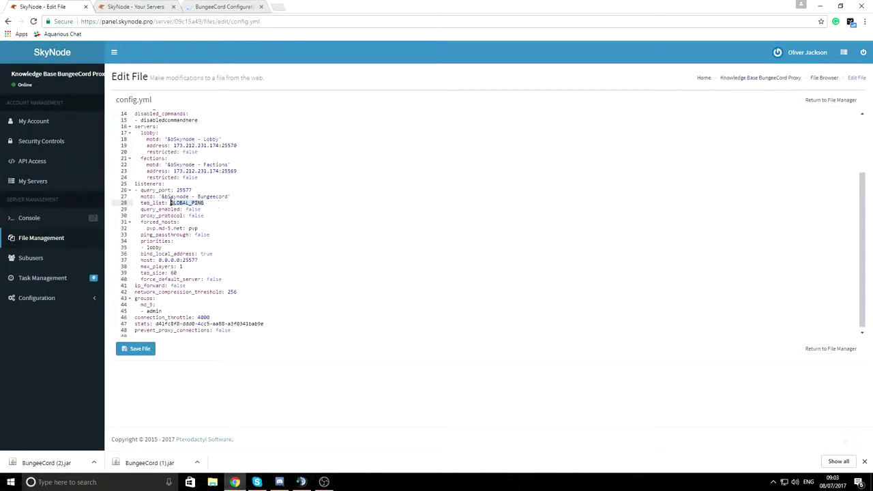
type("SERVER")
scroll(313, 169, "up", 2)
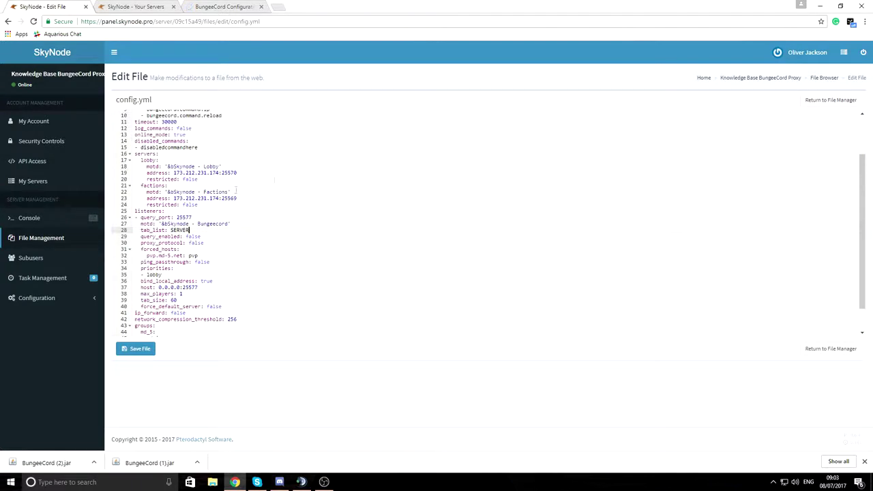
Step: Replace the pvp.md-5.net: pvp forced host with skynode.factions: factions
left_click(199, 248)
scroll(205, 242, "down", 2)
left_click(217, 237)
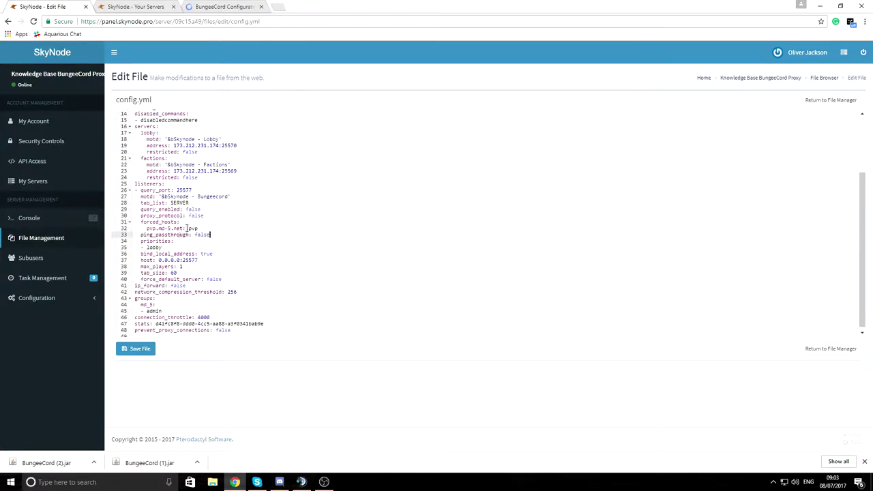
left_click_drag(184, 229, 147, 228)
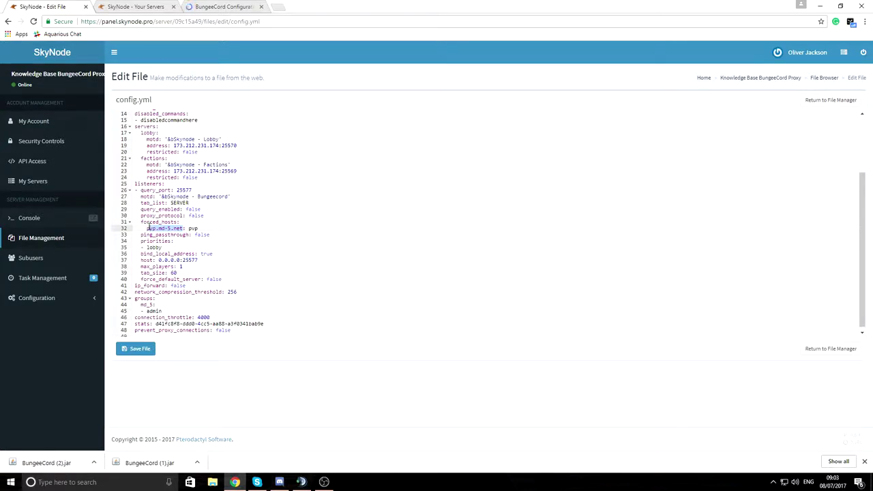
type("skynode.p")
type("actions")
left_click(218, 243)
left_click(209, 229)
type("factions")
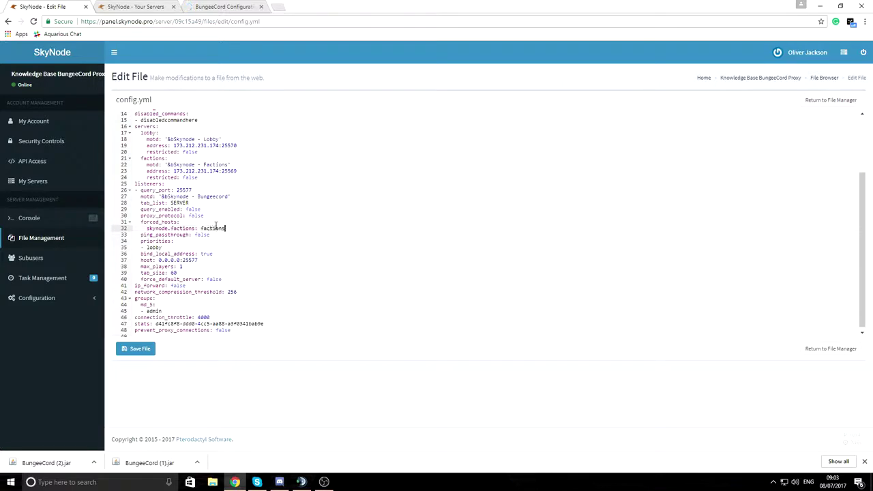
double_click(211, 228)
left_click_drag(211, 228, 133, 229)
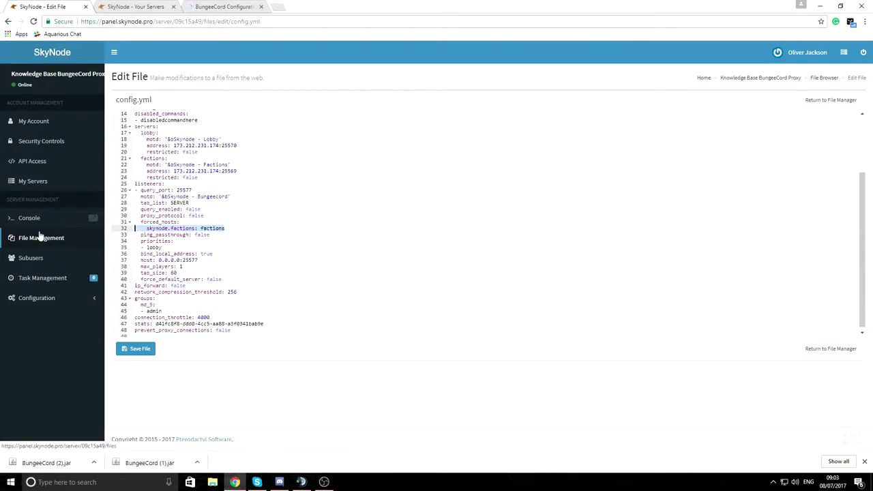
left_click(195, 216)
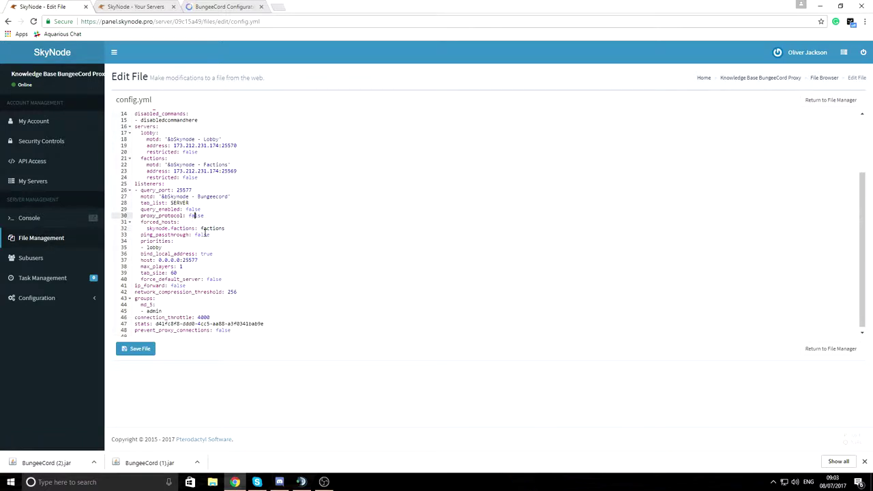
Step: Select the BungeeCord proxy's connection address 173.212.231.174:25629 in the SkyNode server list
left_click(164, 247)
left_click(172, 260)
left_click(139, 7)
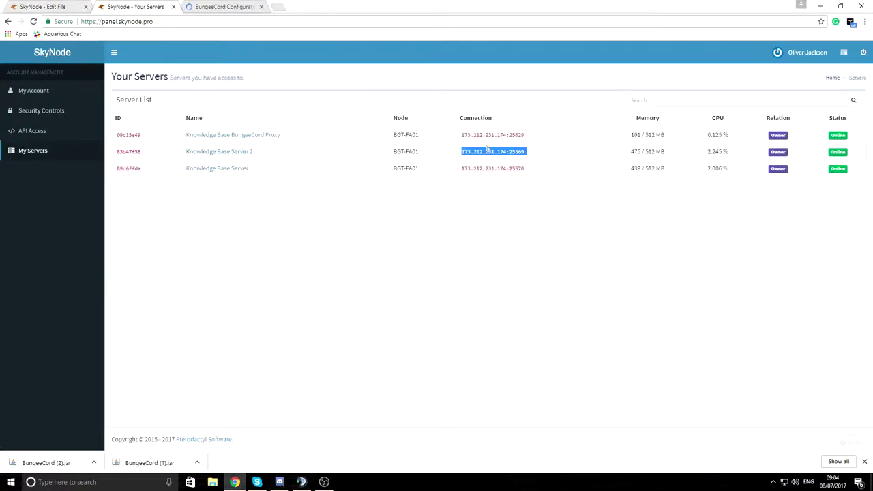
left_click_drag(524, 135, 462, 134)
key("ctrl+c")
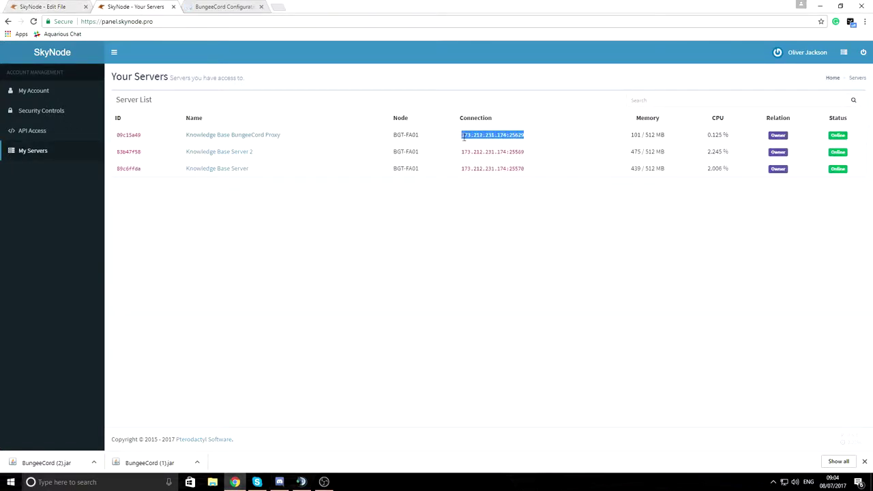
Step: Set the proxy's host to 173.212.231.174:25629 and max_players to 60 in config.yml
left_click(73, 4)
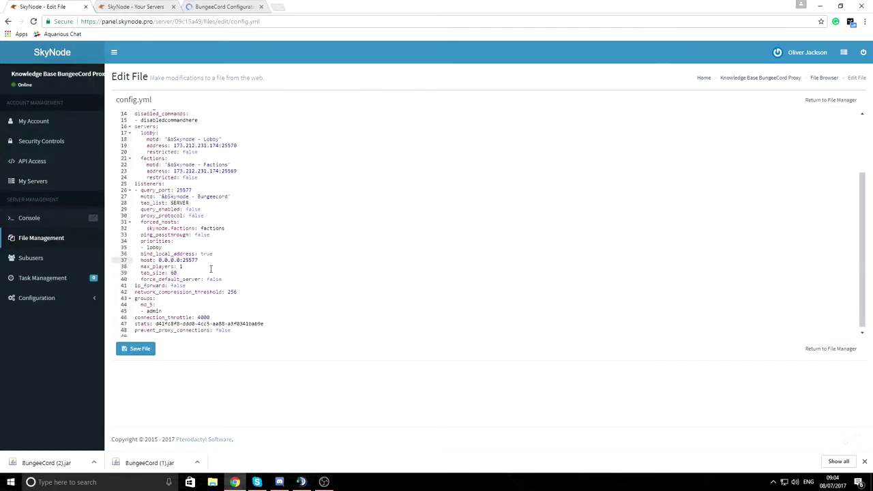
left_click_drag(198, 260, 159, 260)
key("ctrl+v")
left_click(206, 267)
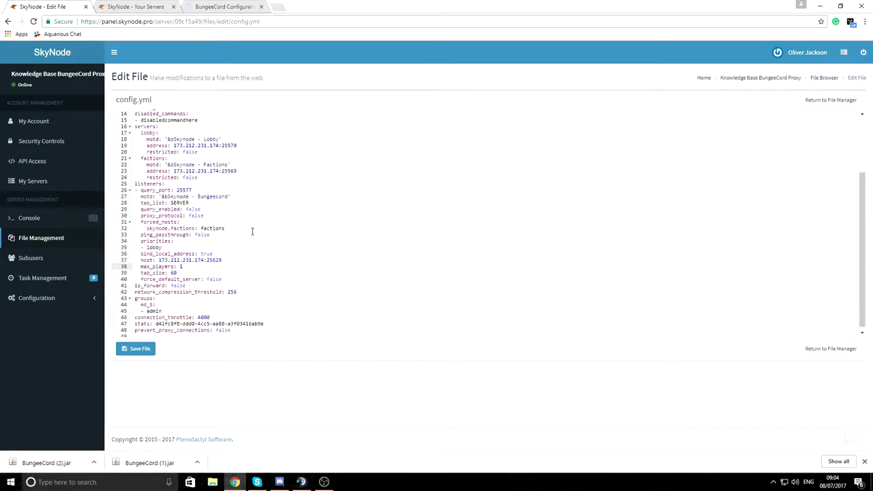
type("60")
Step: Change force_default_server to true and start editing ip_forward's false value
left_click(238, 281)
left_click_drag(240, 154, 157, 139)
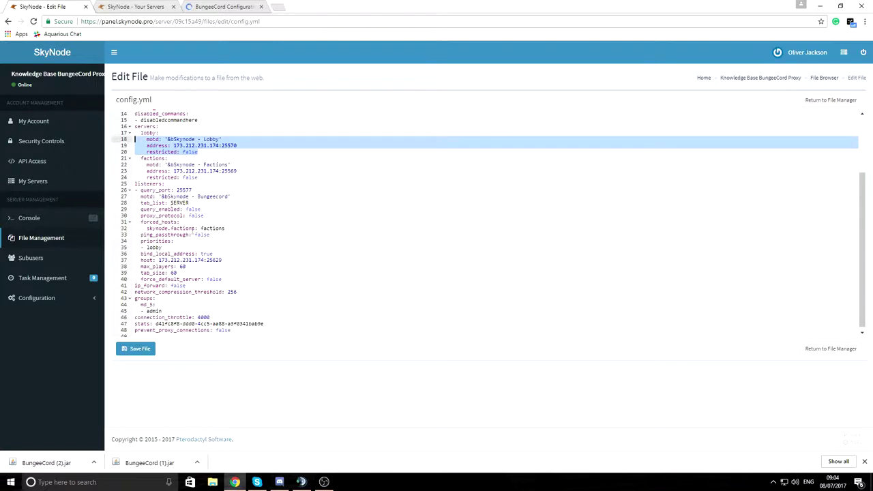
left_click(205, 139)
left_click(233, 276)
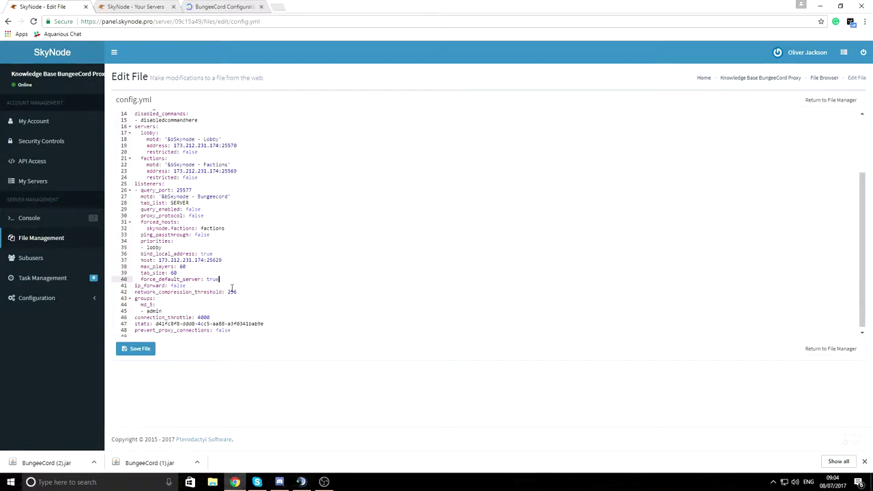
scroll(259, 287, "down", 1)
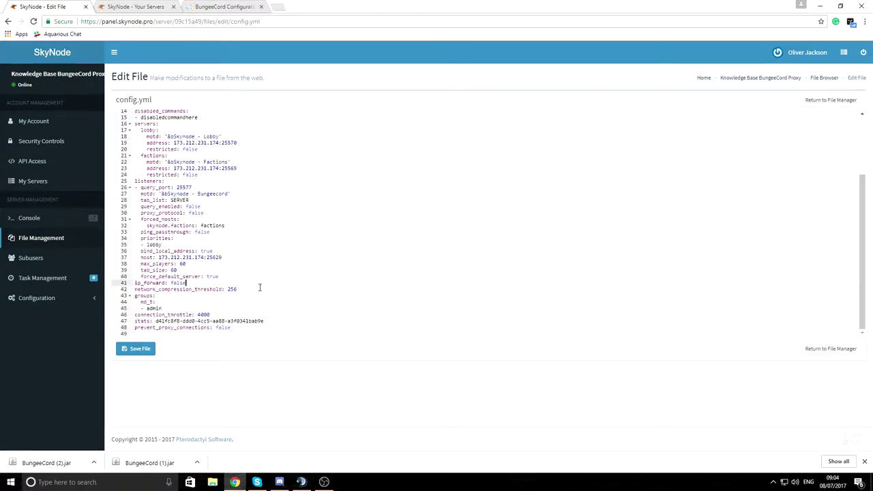
key("BackSpace")
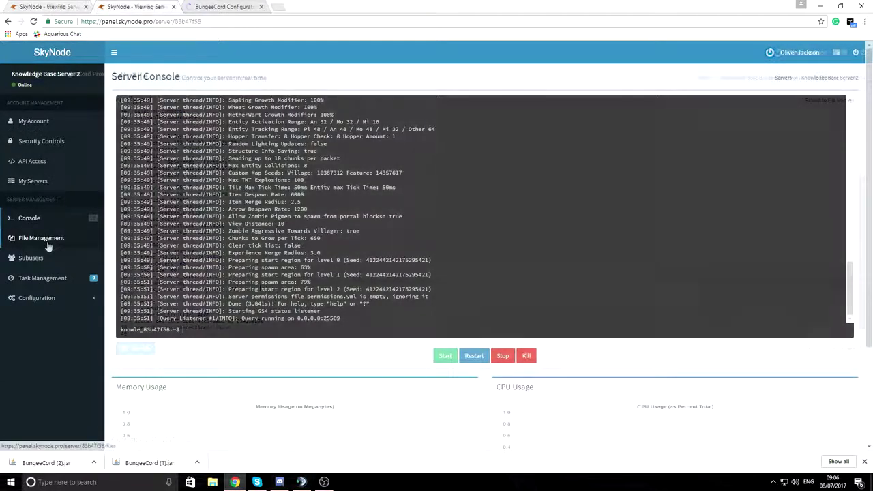
Step: Open and save Knowledge Base Server 2's spigot.yml from its file manager
left_click(48, 238)
scroll(247, 240, "down", 3)
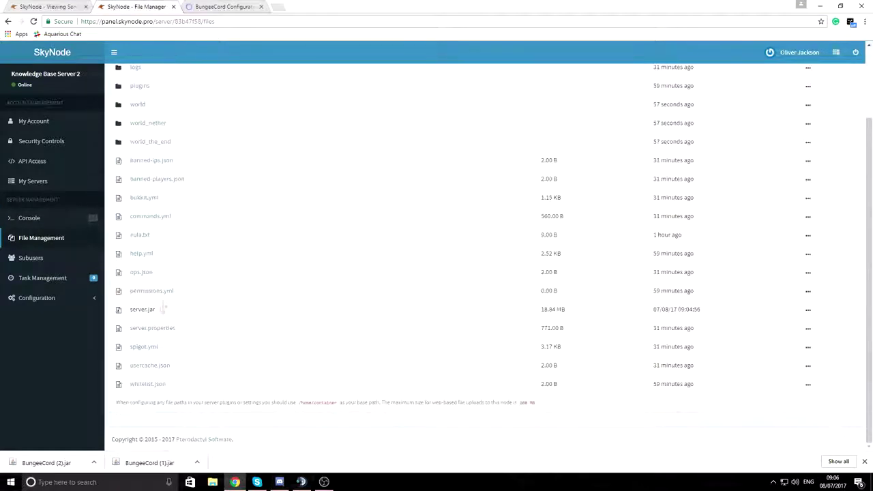
left_click(143, 346)
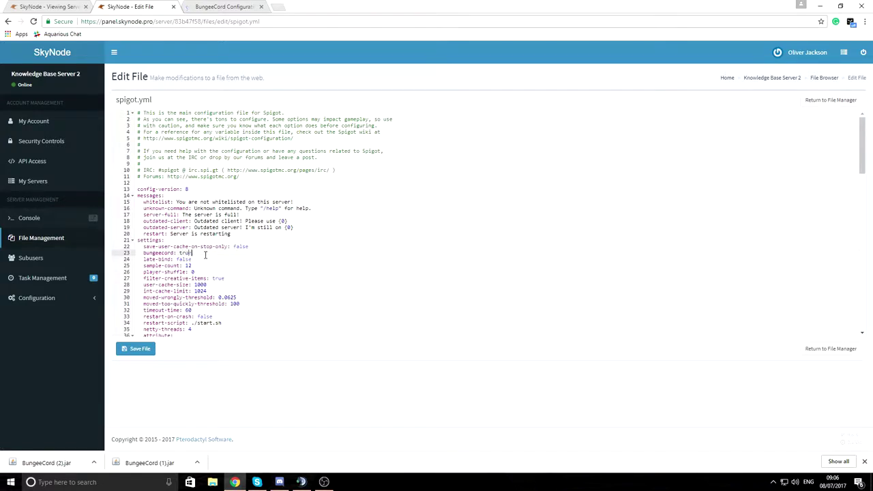
left_click(140, 350)
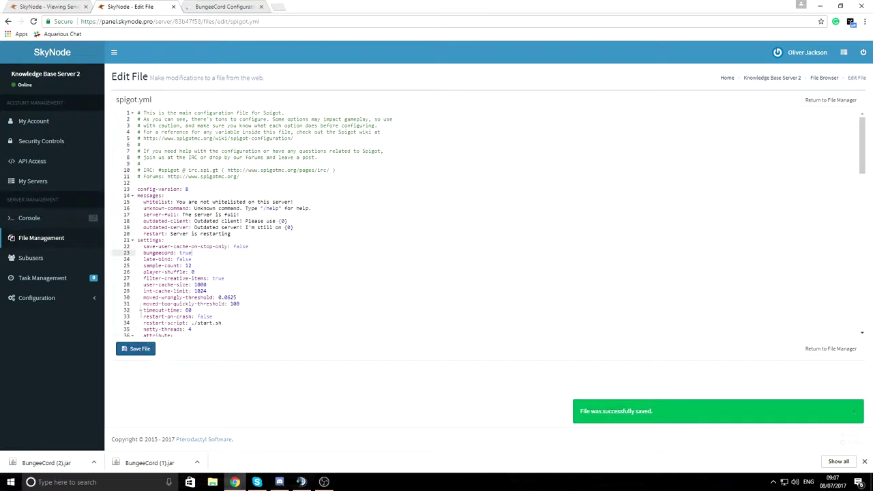
left_click(44, 237)
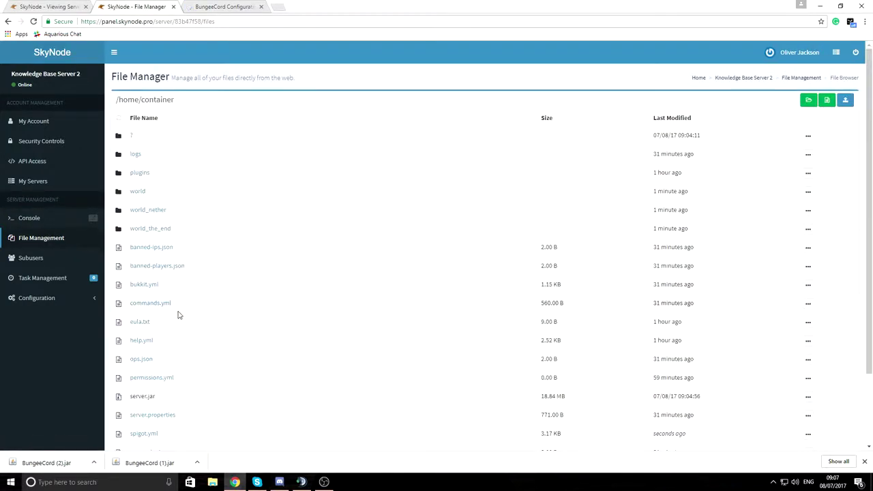
Step: Set online-mode=false in server.properties and save it, returning to the file list
scroll(176, 341, "down", 1)
left_click(173, 372)
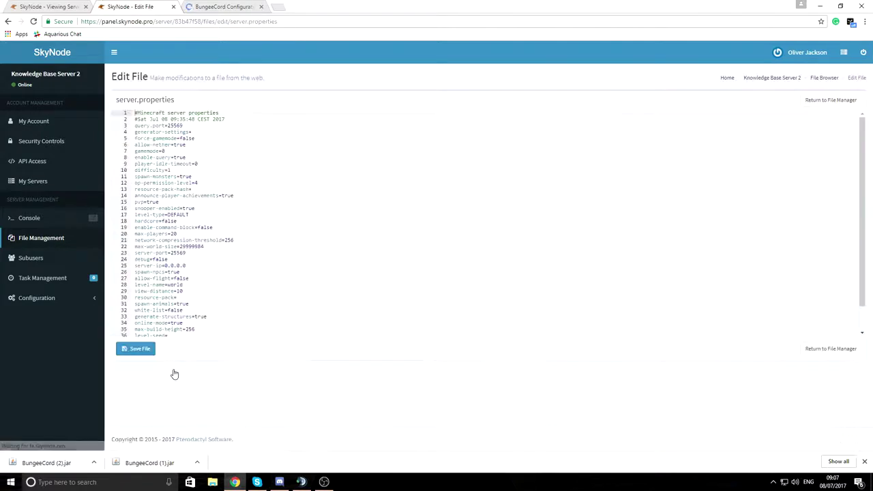
left_click_drag(199, 297, 195, 302)
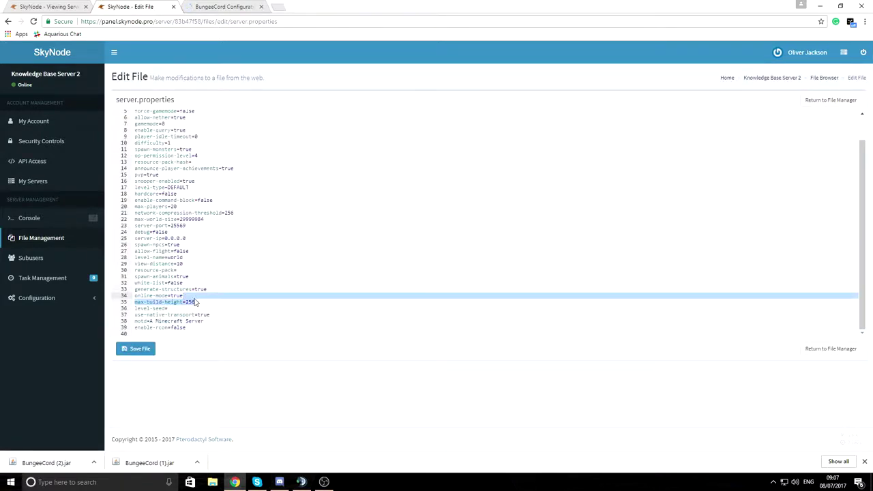
key("Up")
key("Up")
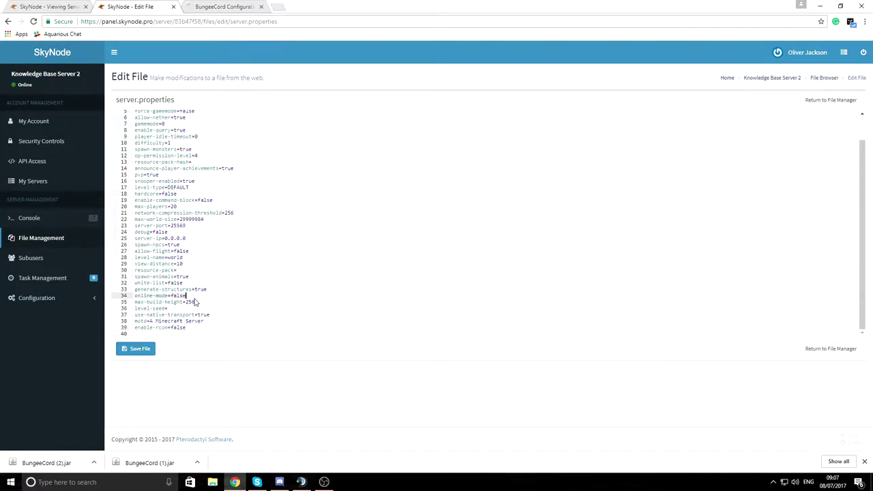
left_click(141, 350)
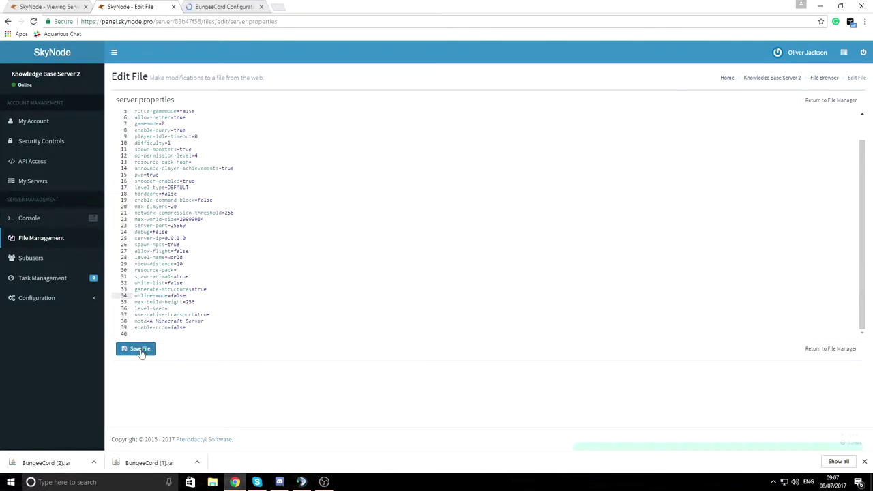
left_click(25, 237)
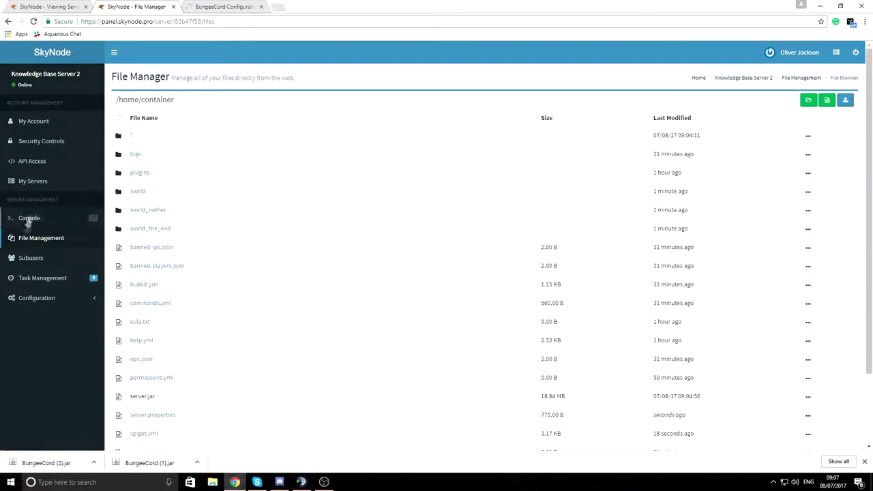
Step: Set bungeecord: true in Knowledge Base Server's spigot.yml and save it
left_click(34, 180)
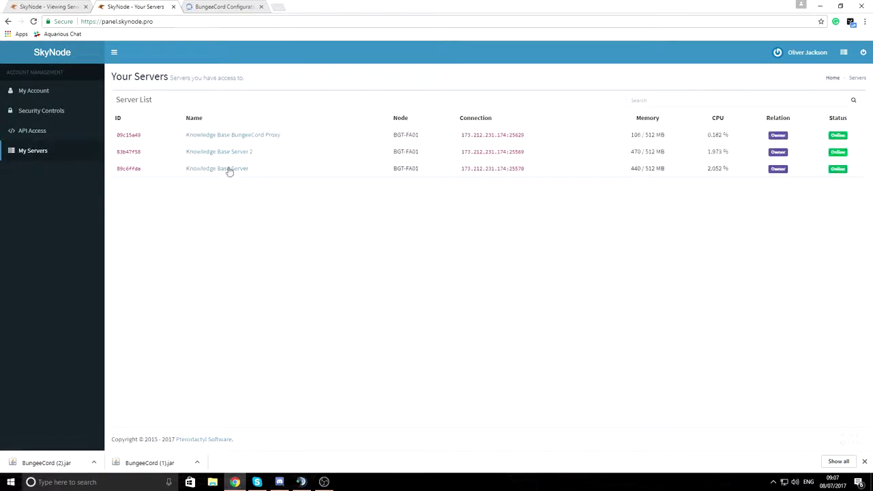
left_click(229, 169)
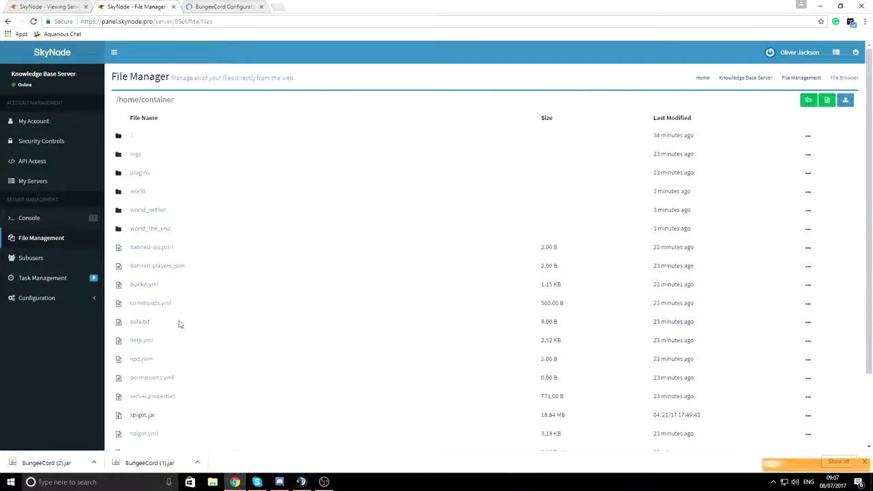
left_click(143, 434)
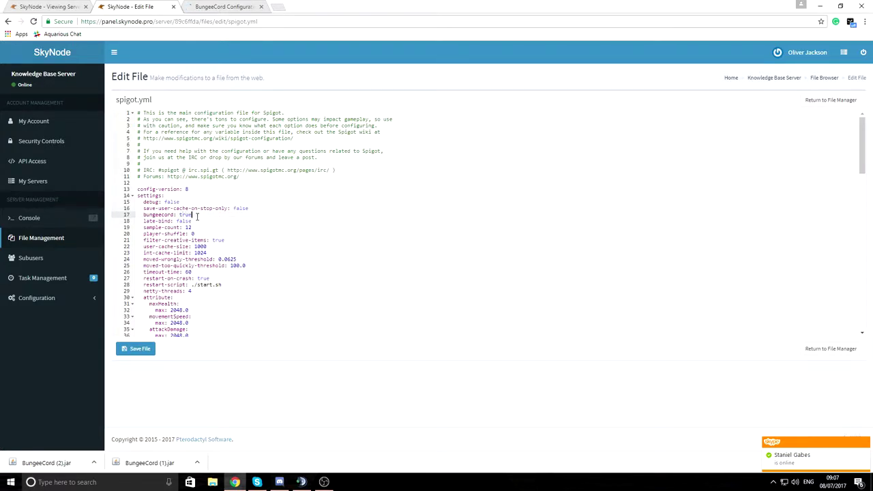
left_click(137, 350)
left_click(73, 249)
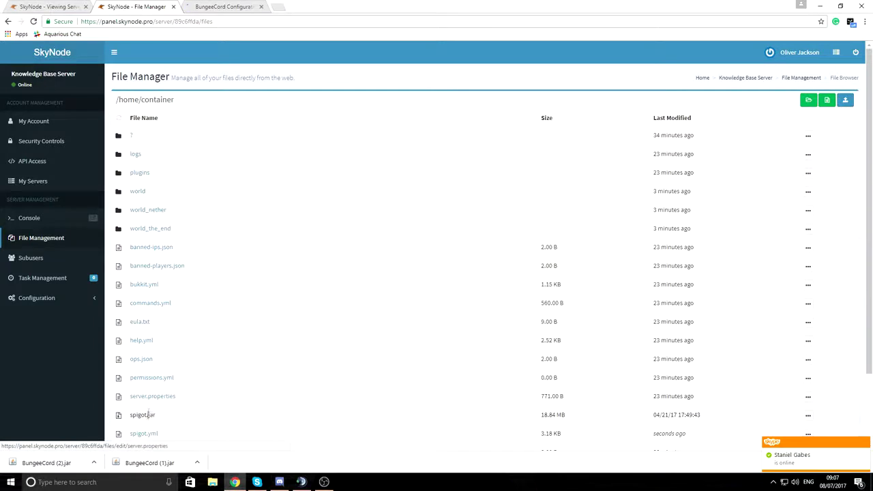
Step: Set online-mode=false in its server.properties, save, and go to the console
left_click(152, 398)
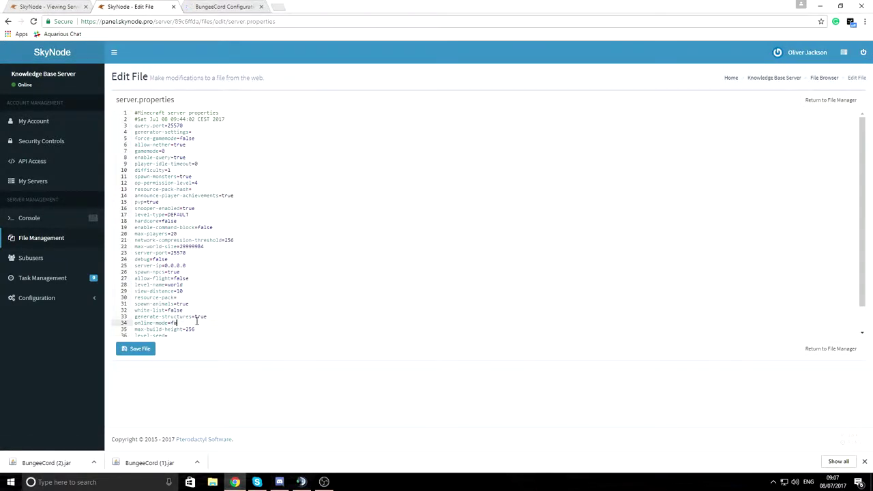
left_click(153, 352)
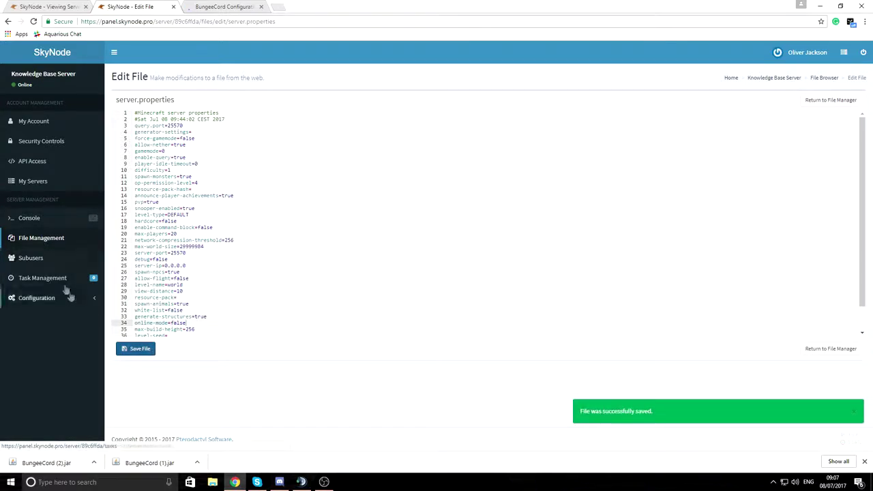
left_click(38, 239)
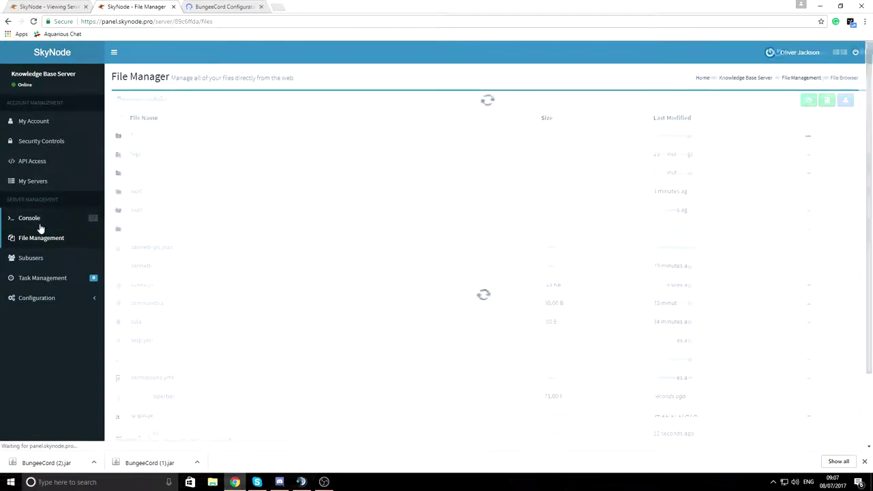
left_click(18, 224)
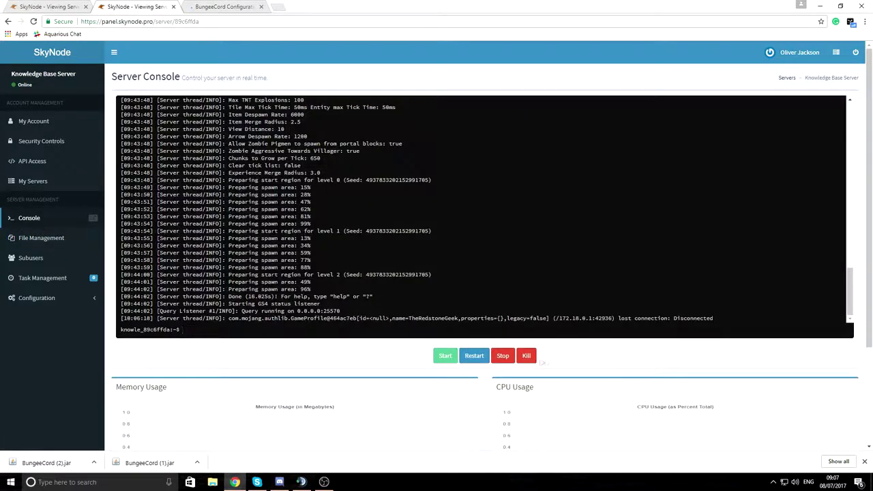
Step: Restart Knowledge Base Server, then Server 2, then the BungeeCord proxy from each console
left_click(503, 355)
left_click(51, 180)
left_click(223, 152)
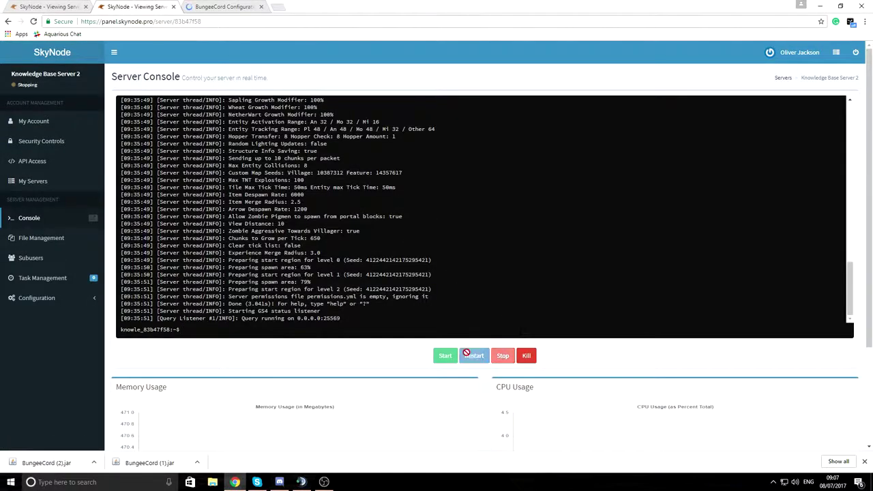
left_click(467, 356)
left_click(33, 181)
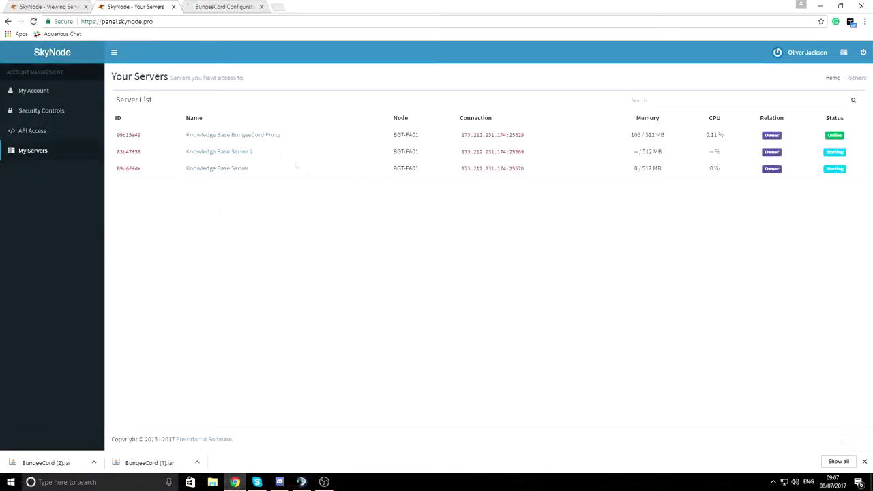
left_click(245, 137)
left_click(471, 357)
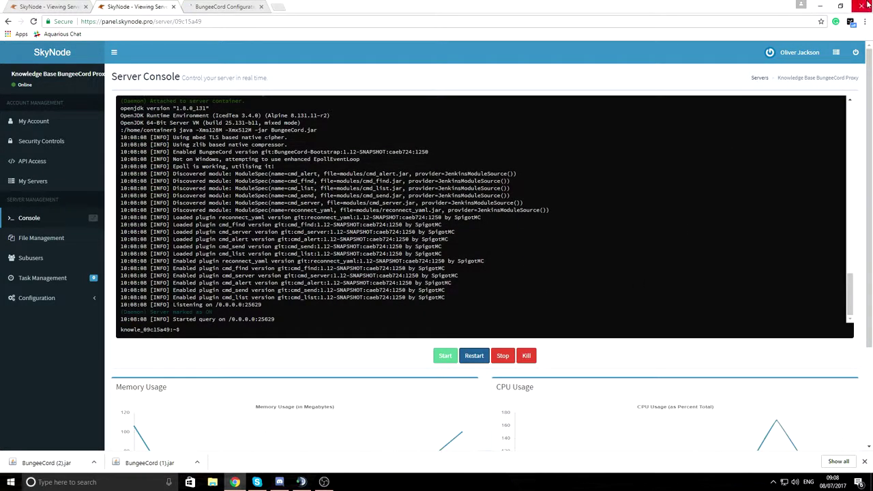
Step: Minimize Chrome and launch Minecraft 1.8.9 from the desktop Minecraft Launcher
left_click(823, 5)
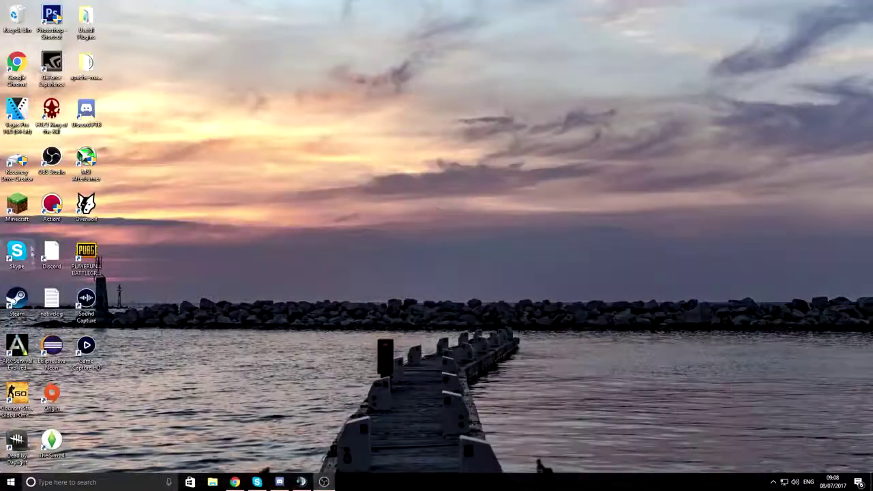
double_click(18, 208)
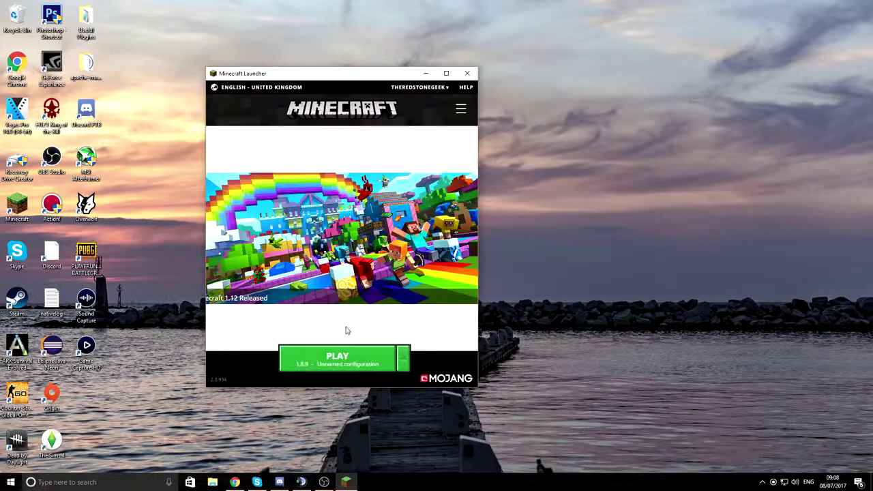
left_click(345, 358)
Step: Check the proxy's started and listening log lines in SkyNode, then open Multiplayer
left_click(234, 482)
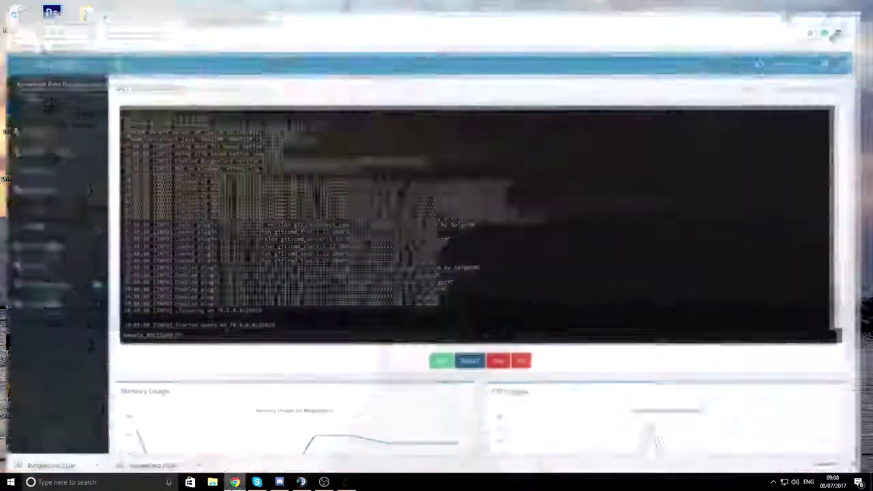
left_click_drag(283, 320, 119, 308)
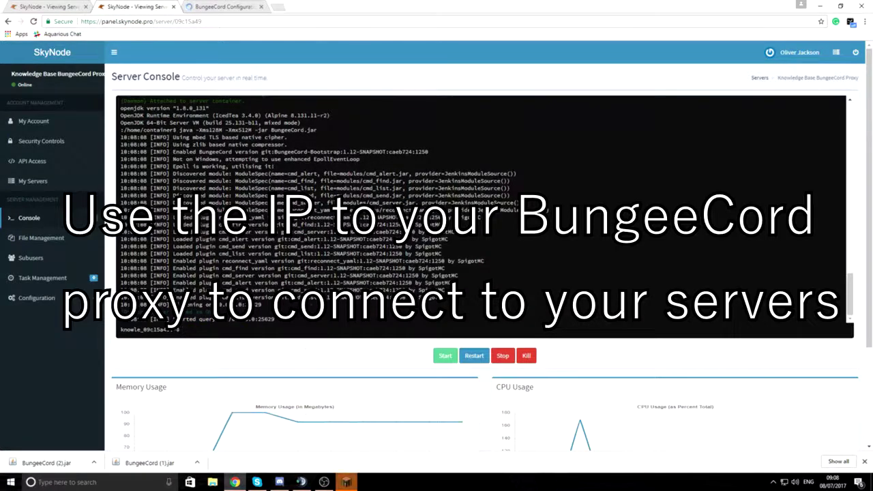
scroll(316, 270, "up", 3)
scroll(317, 270, "up", 5)
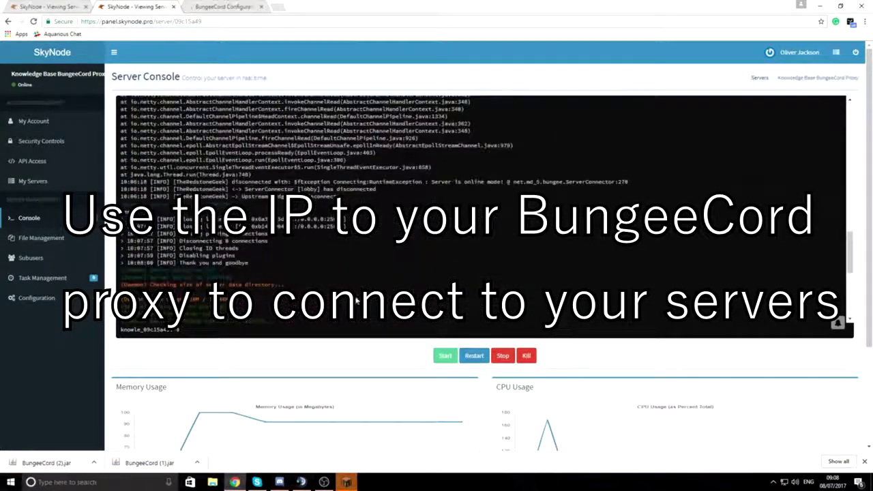
left_click(464, 278)
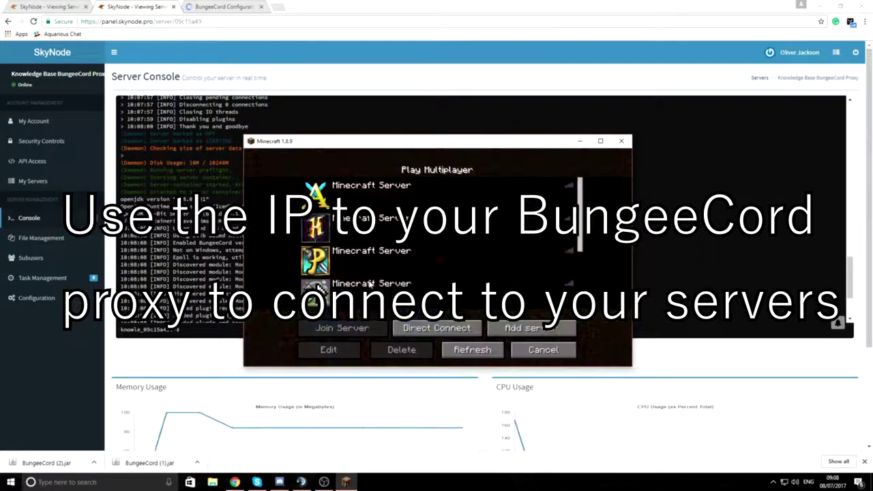
Step: Join Skynode - Lobby through the proxy, then run /server factions in chat
scroll(454, 278, "down", 5)
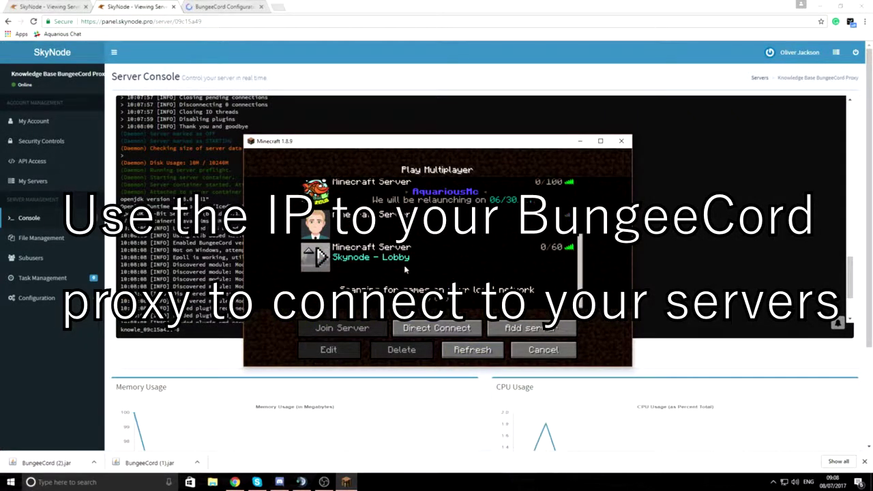
double_click(360, 258)
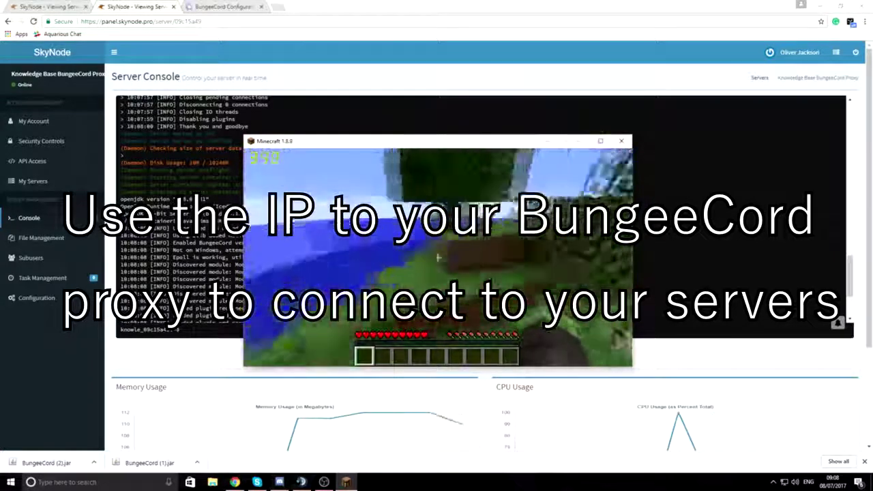
key("slash")
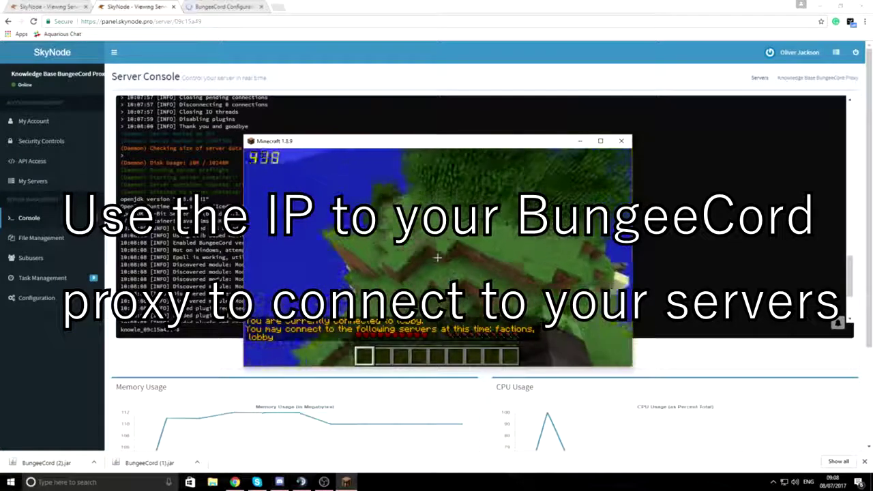
key("t")
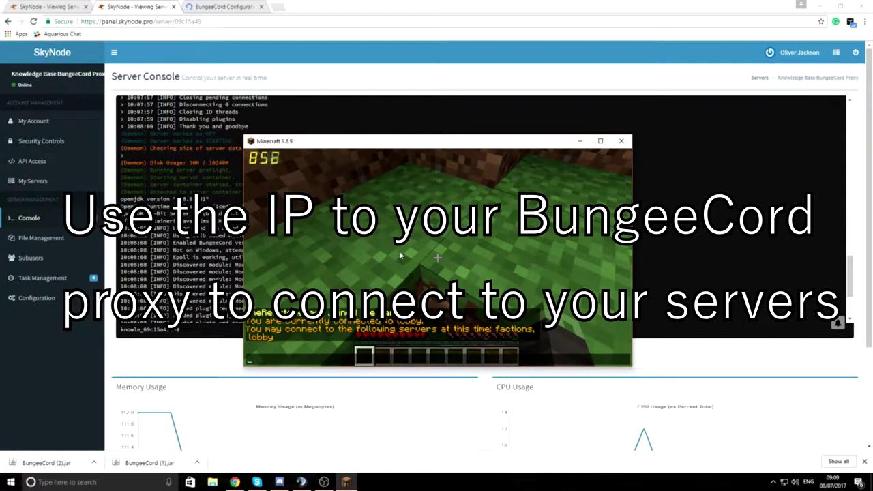
type("/server ")
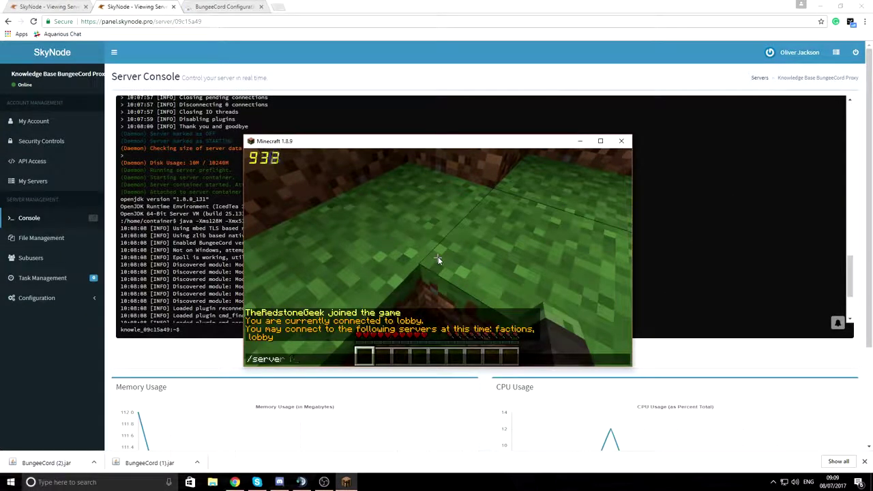
type("factions")
key("Return")
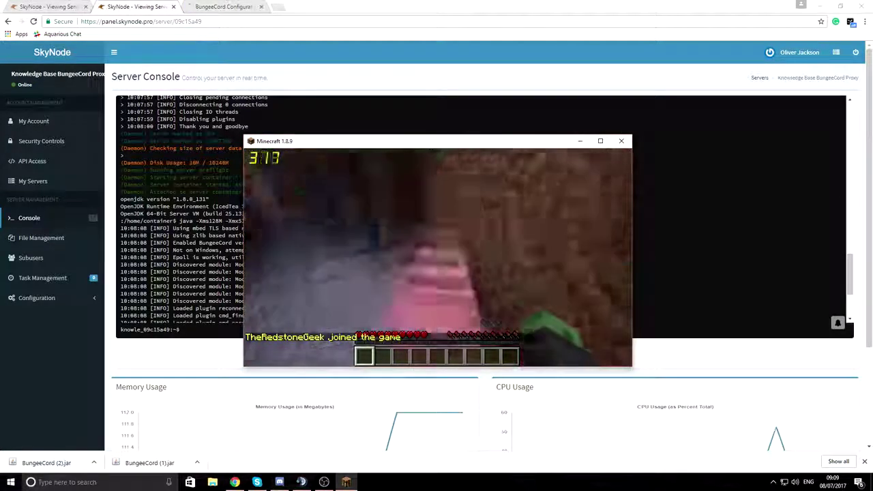
Step: Disconnect, rejoin Skynode - Lobby, and run /server to list factions and lobby
key("Escape")
left_click(442, 305)
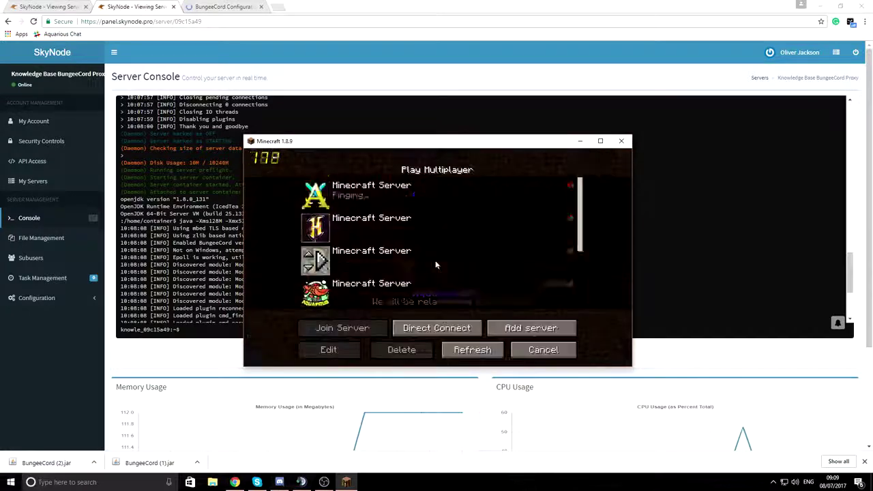
scroll(440, 264, "down", 3)
double_click(452, 262)
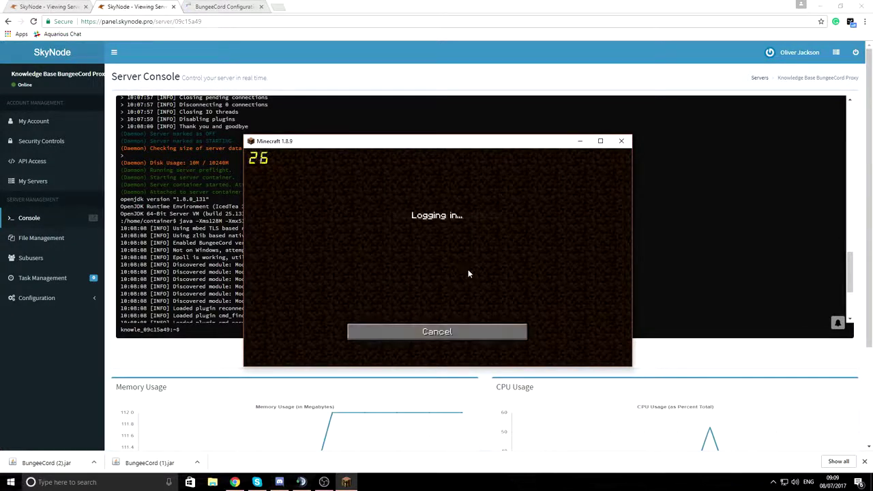
type("/server")
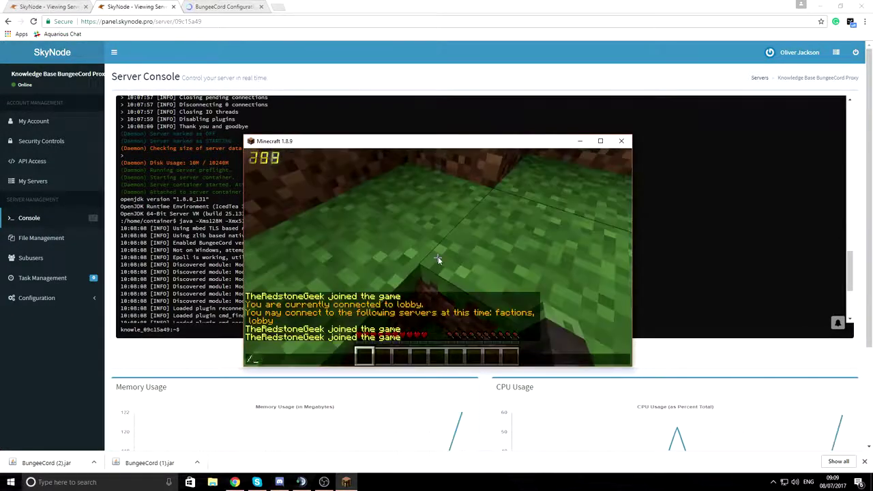
key("Return")
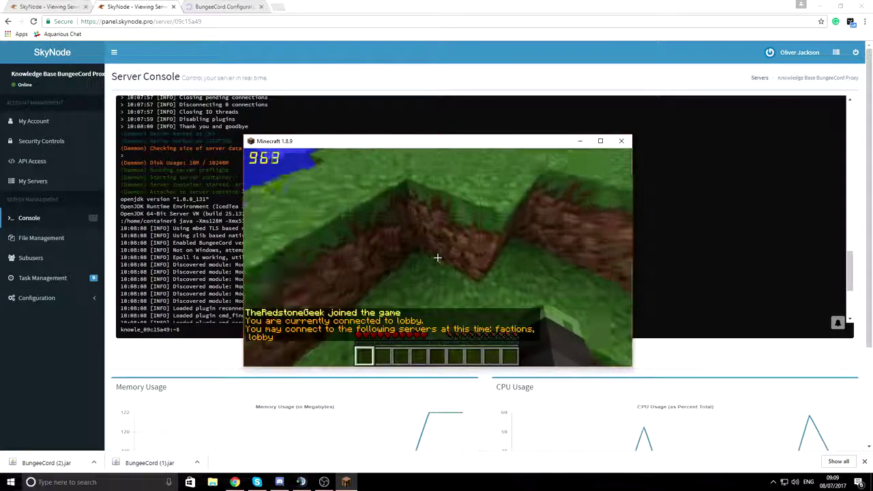